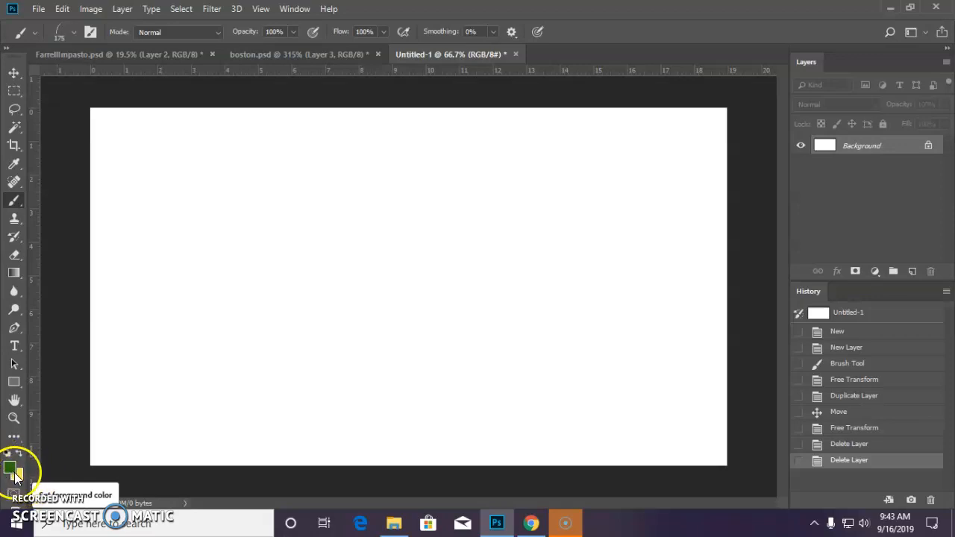
click(19, 454)
click(19, 453)
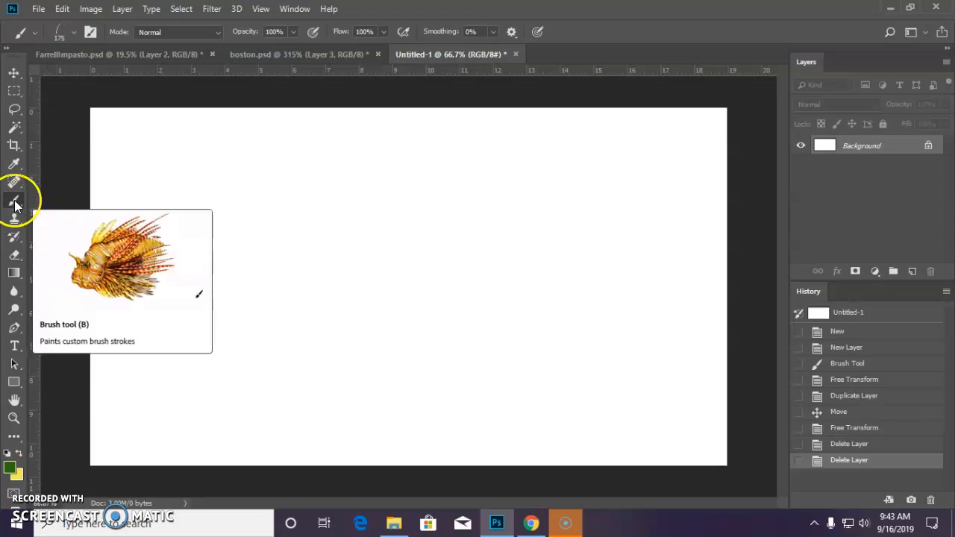
- Collapse the Default and Legacy brush groups in the enlarged brush picker and choose the Hard Round brush from General Brushes
click(73, 32)
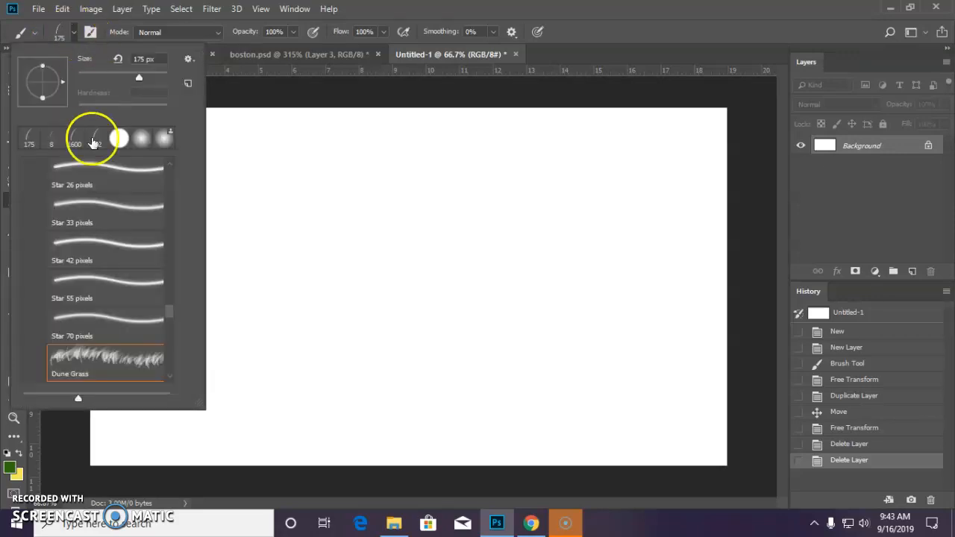
mouse_move(199, 403)
mouse_down()
mouse_move(308, 413)
mouse_move(765, 405)
mouse_up()
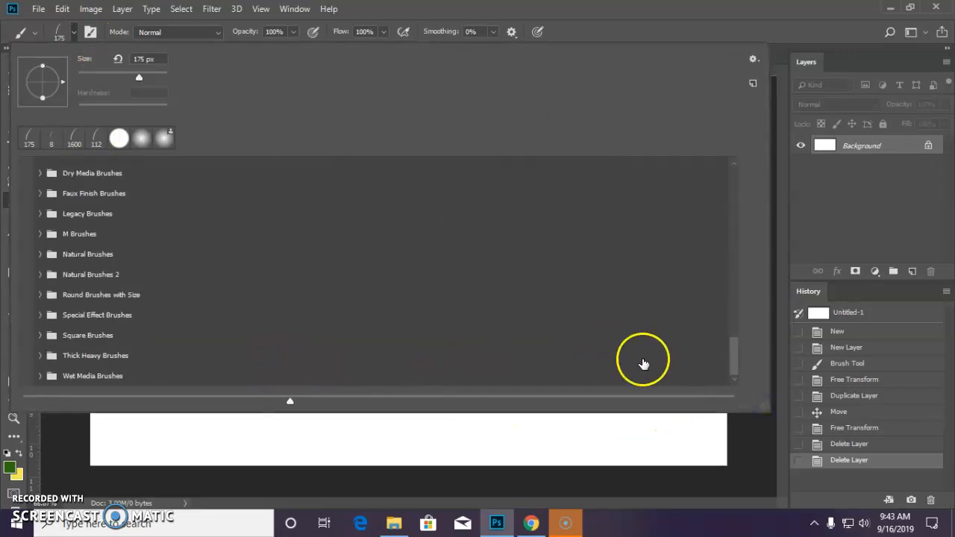
drag(735, 362, 728, 180)
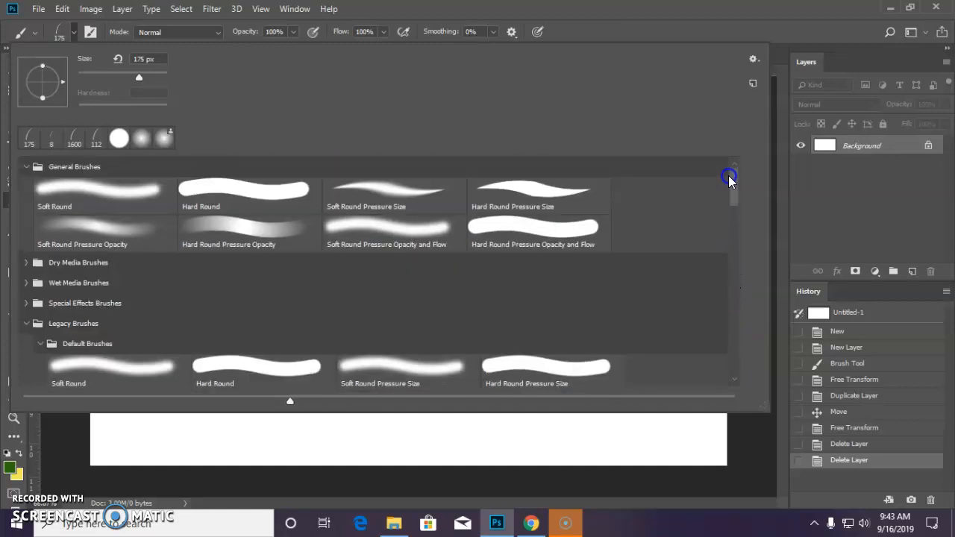
click(40, 343)
click(27, 323)
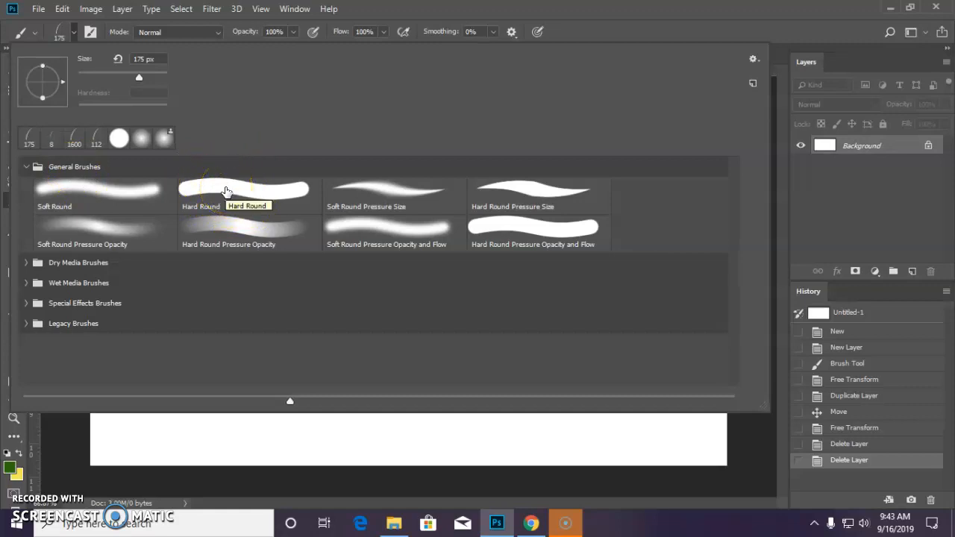
click(226, 191)
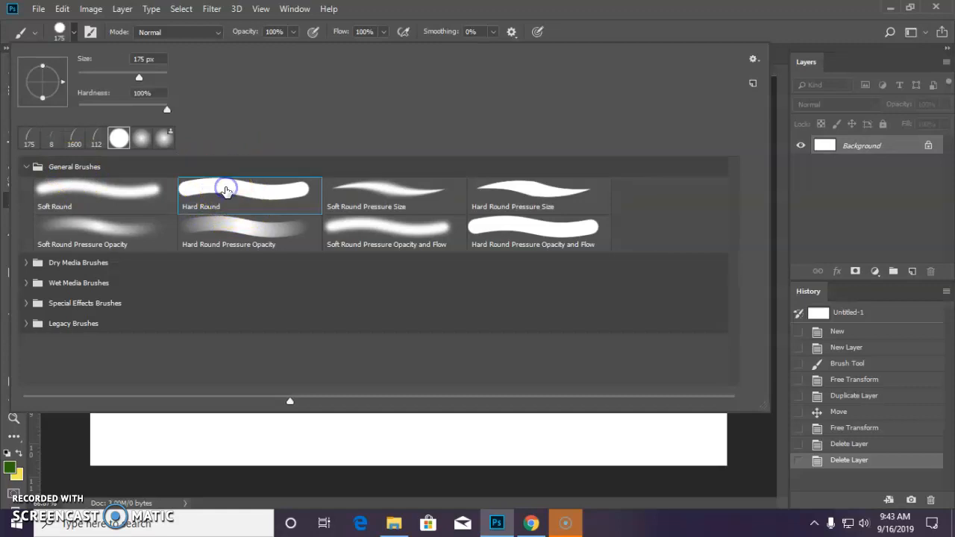
double_click(226, 189)
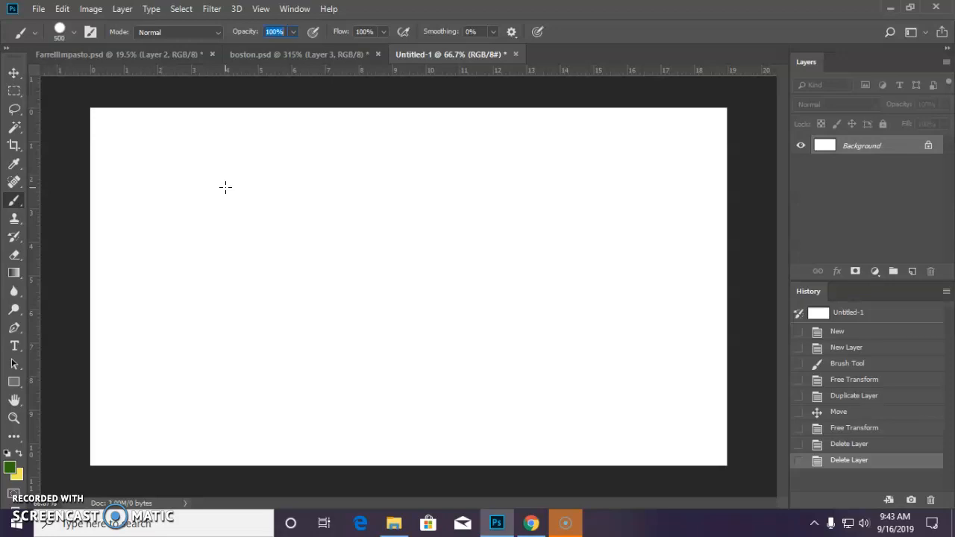
- Reactivate the Brush tool and reduce its brush size to 15 px
click(14, 74)
click(14, 200)
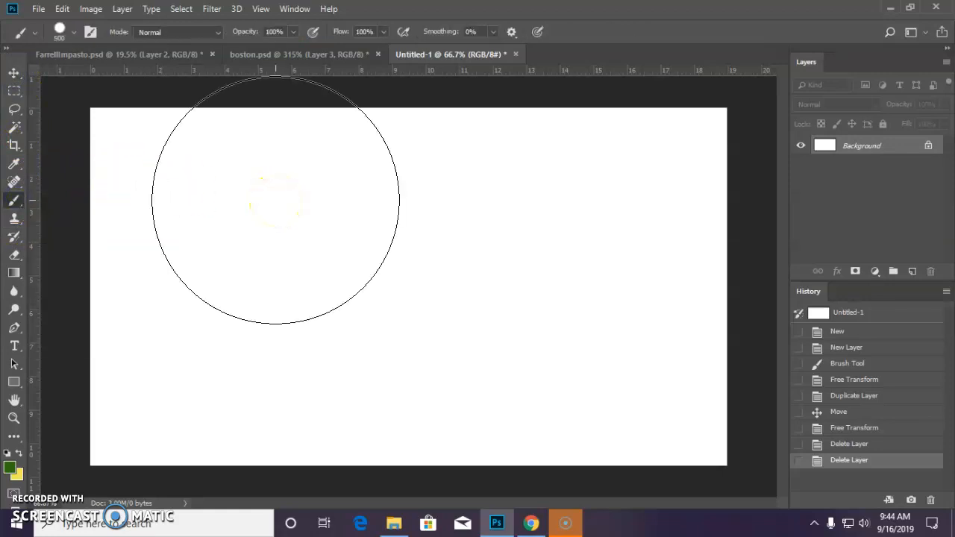
key(bracketleft)
key(bracketleft)
key(bracketleft)
key(bracketleft)
key(bracketleft)
key(bracketleft)
key(bracketleft)
key(bracketleft)
key(bracketleft)
key(bracketleft)
key(bracketleft)
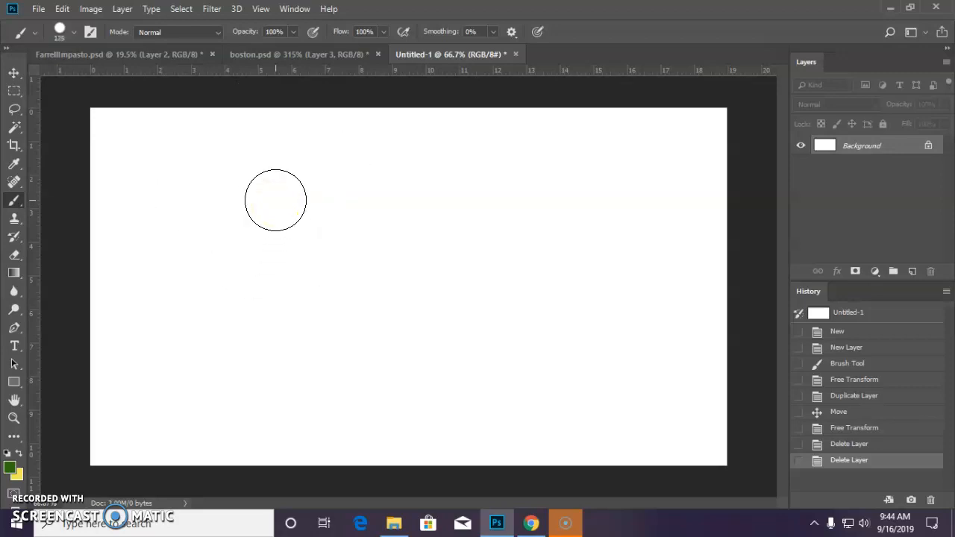
key(bracketleft)
key(bracketleft)
- Paint a green test dot near the canvas's upper-left corner, and revert it through the history
click(125, 168)
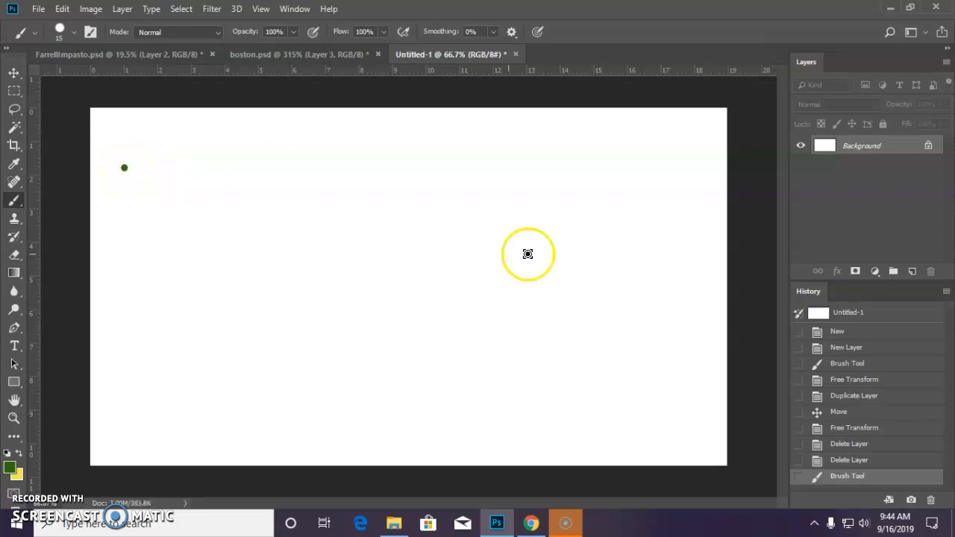
click(851, 460)
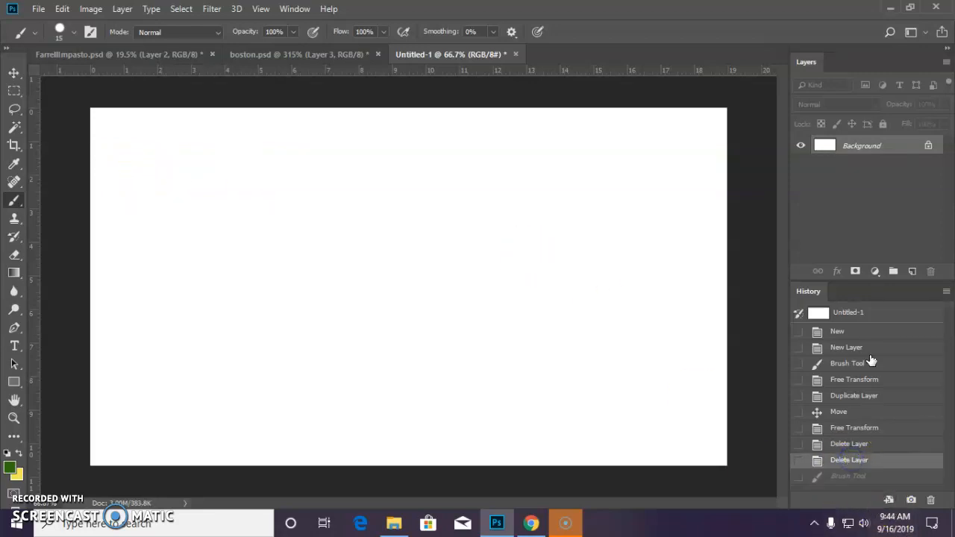
- Create a new layer above the Background and name it line
click(864, 146)
click(123, 9)
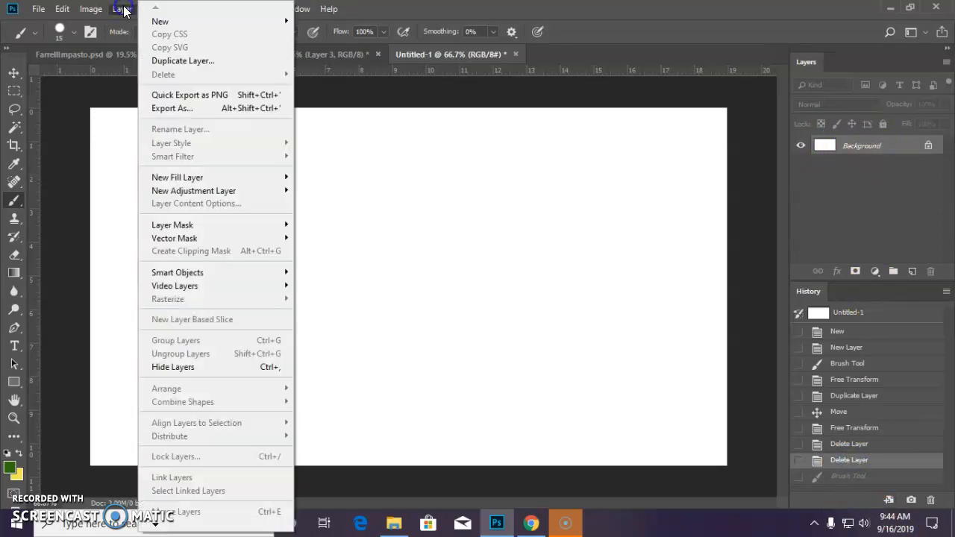
mouse_move(146, 21)
click(317, 23)
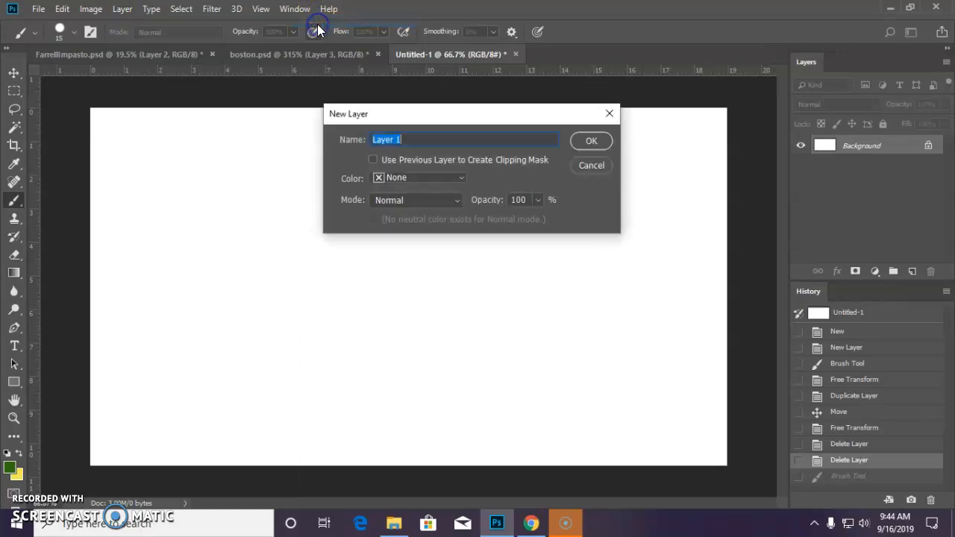
text(line)
key(Return)
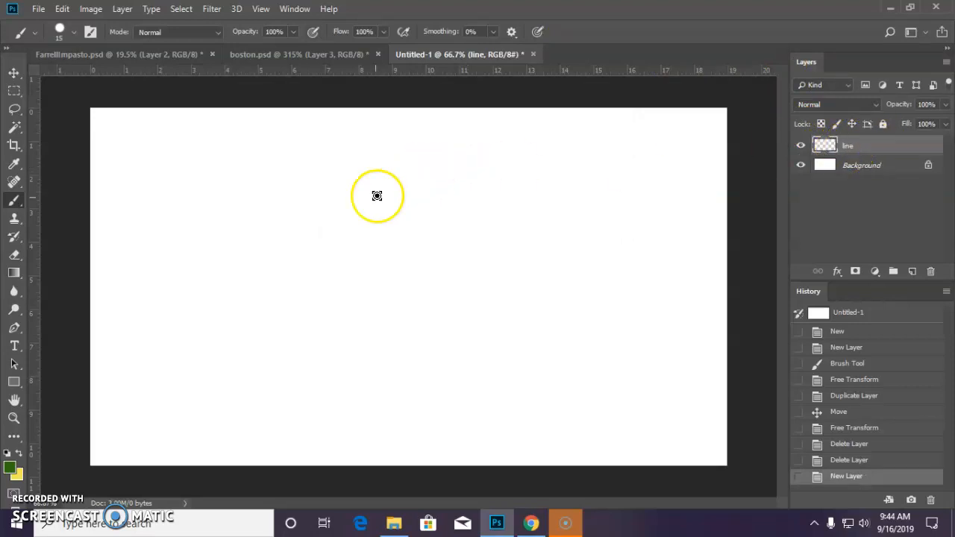
- Paint a straight diagonal green line between two points on the line layer, and revert to the empty layer
click(111, 197)
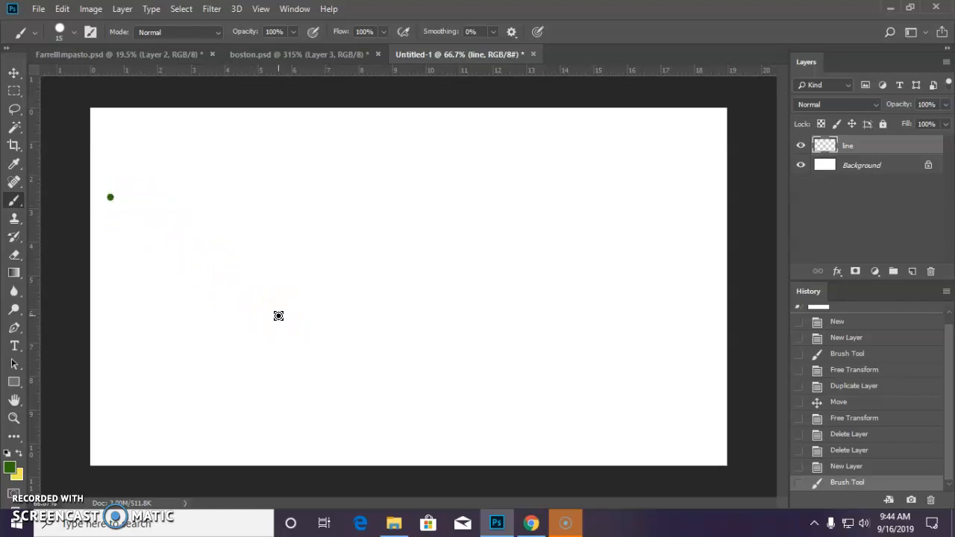
shift+click(278, 316)
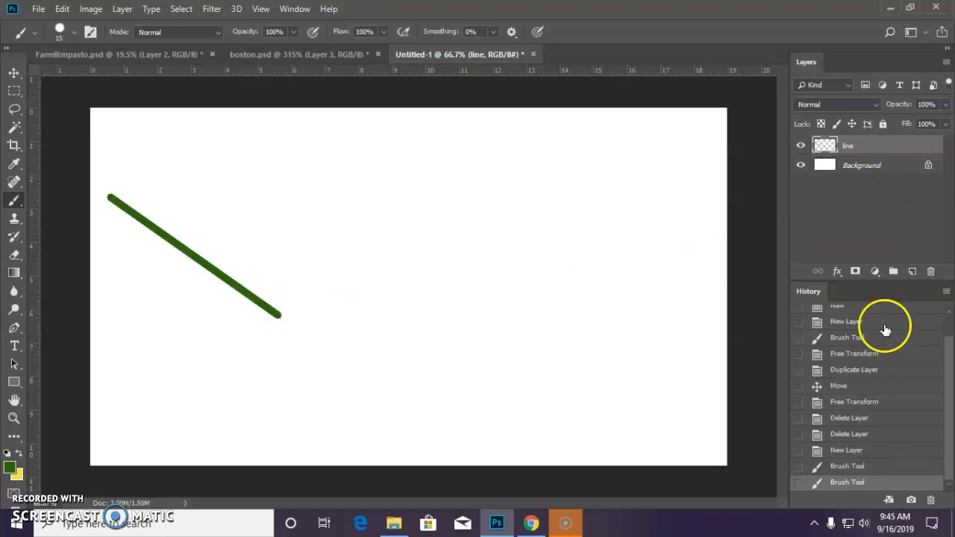
click(846, 450)
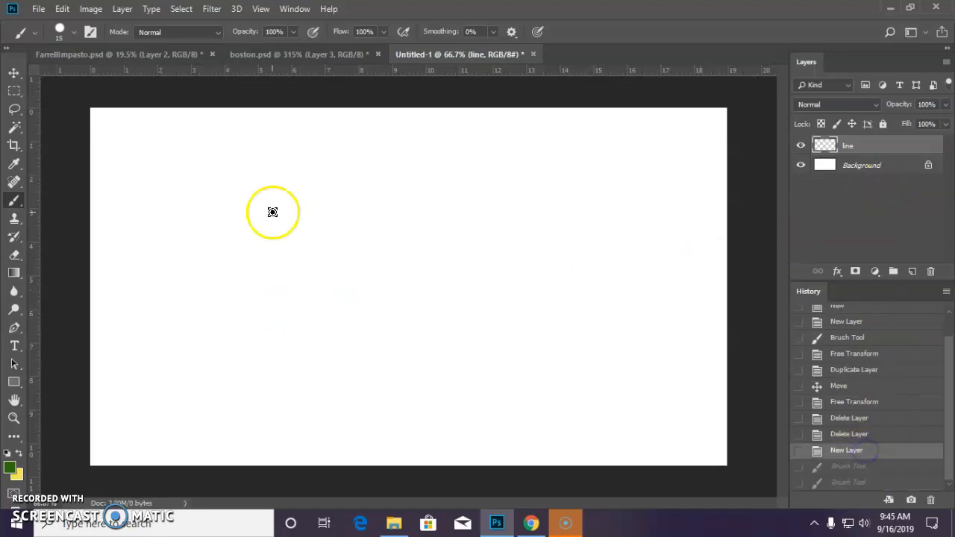
- Paint a constrained horizontal green line from the canvas's left edge to about its middle, and revert to the empty layer
click(103, 201)
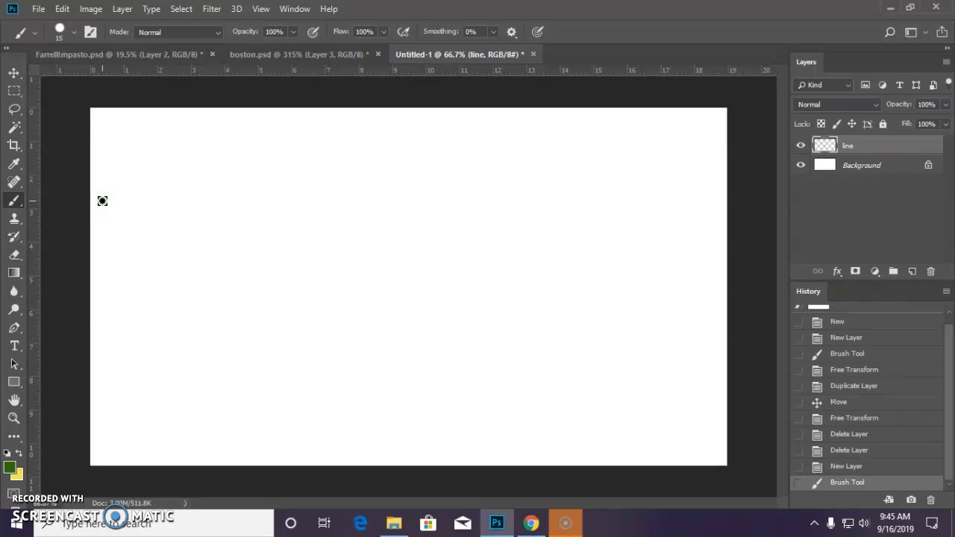
mouse_move(102, 200)
mouse_down()
mouse_move(217, 199)
mouse_move(227, 240)
mouse_move(247, 170)
mouse_move(256, 225)
mouse_move(288, 202)
mouse_move(422, 200)
mouse_up()
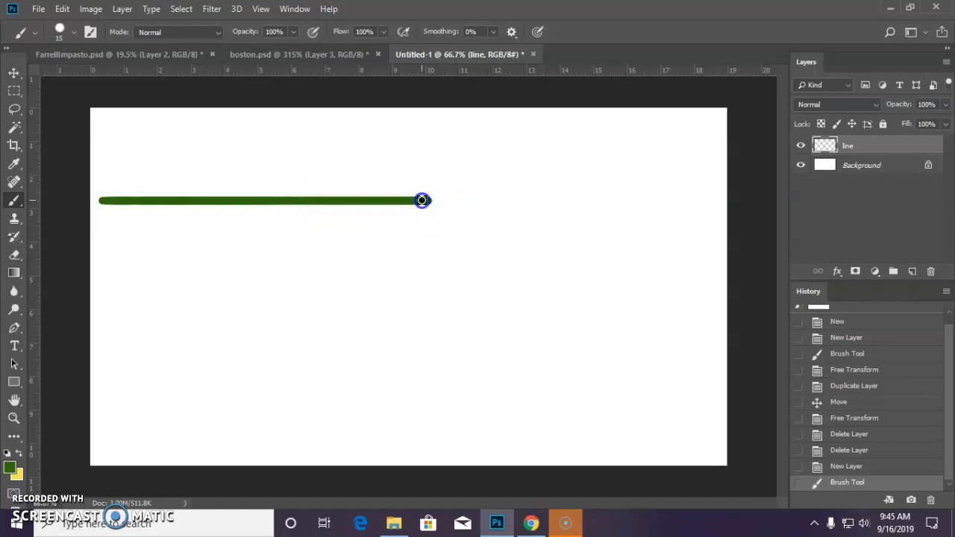
drag(421, 200, 422, 200)
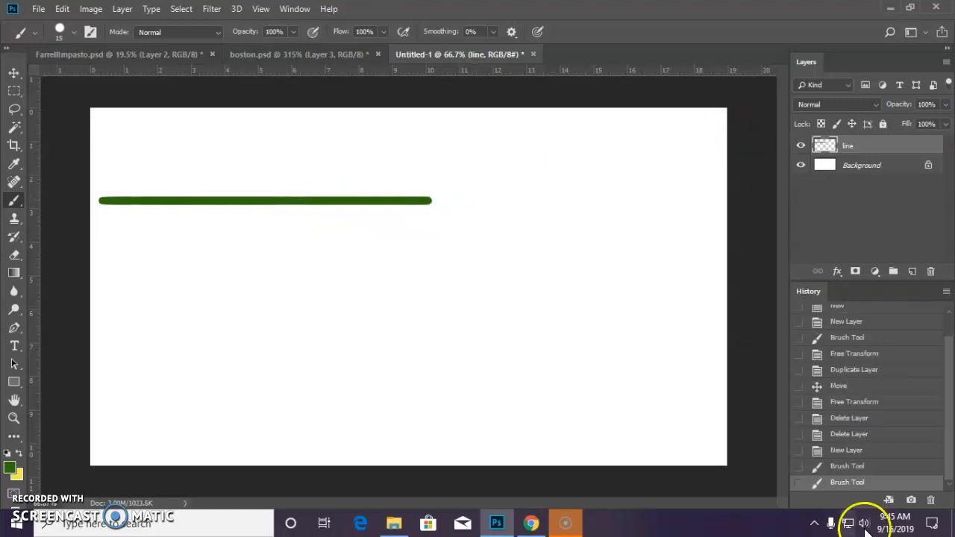
click(846, 451)
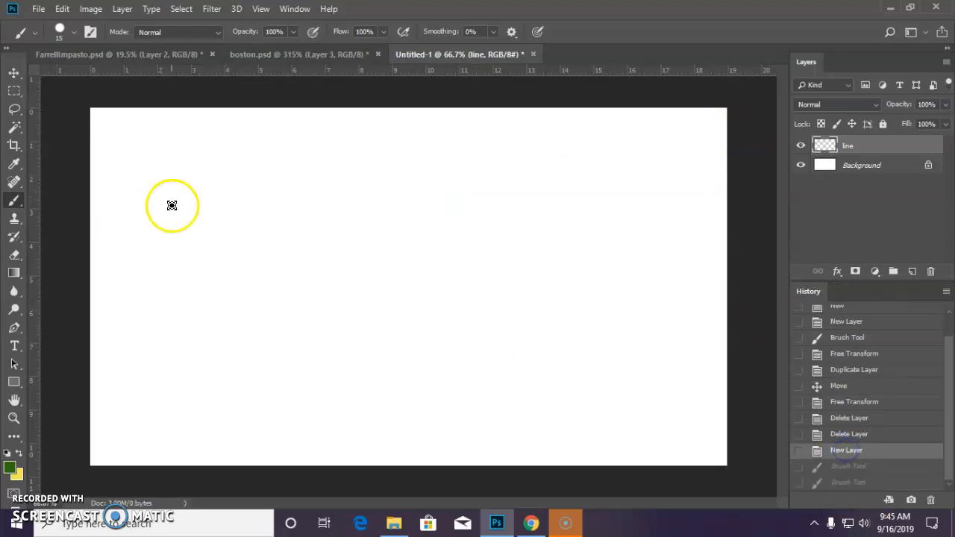
- Paint a large zigzag of five connected straight green segments across the canvas, and revert to the empty layer
click(107, 146)
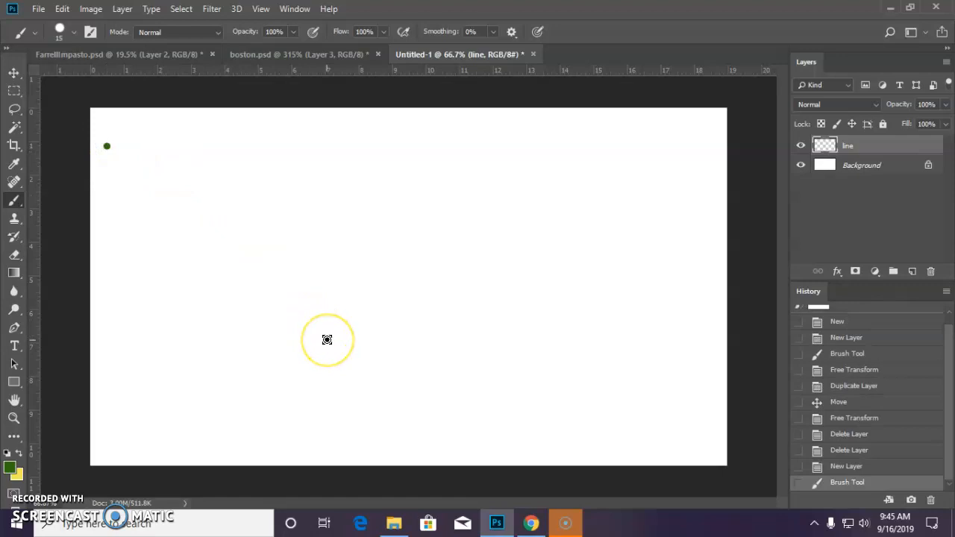
shift+click(327, 340)
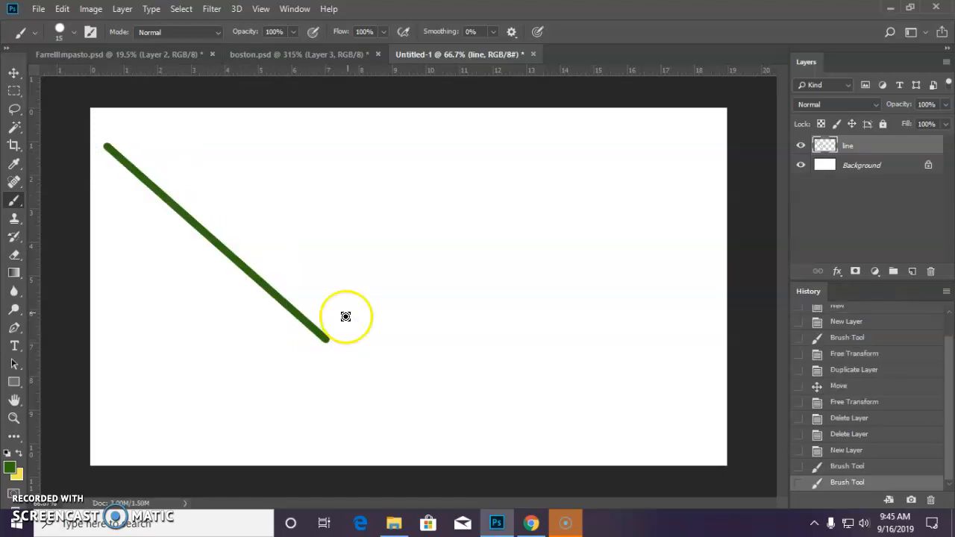
shift+click(455, 169)
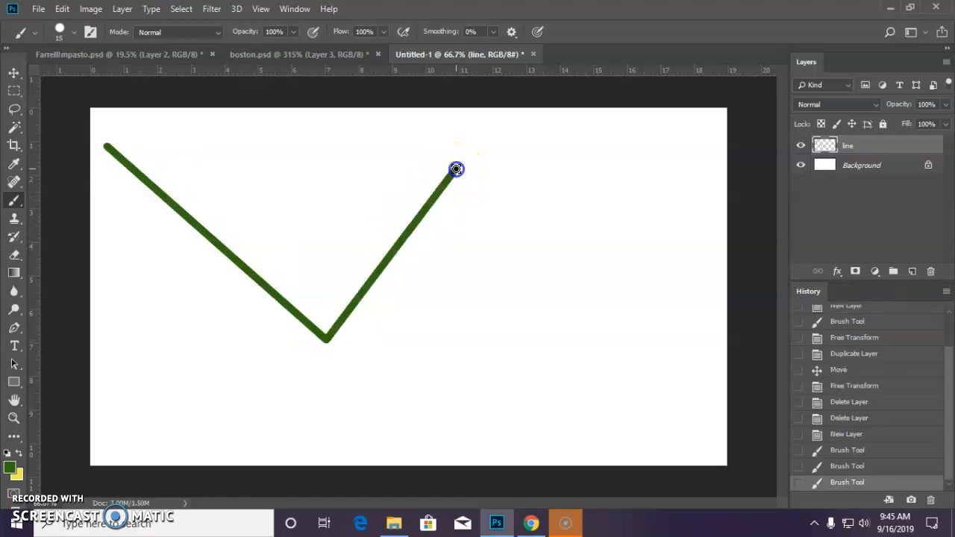
shift+click(552, 361)
shift+click(641, 179)
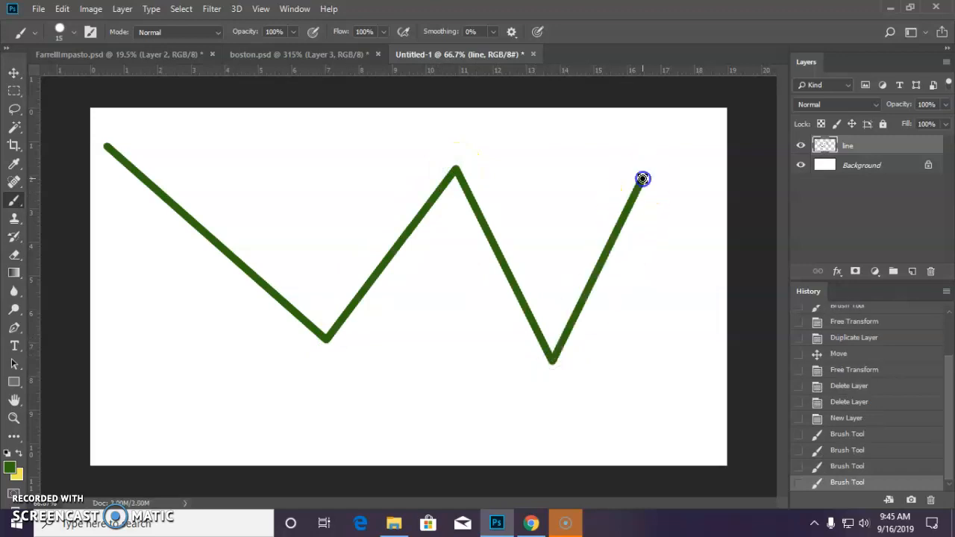
shift+click(687, 369)
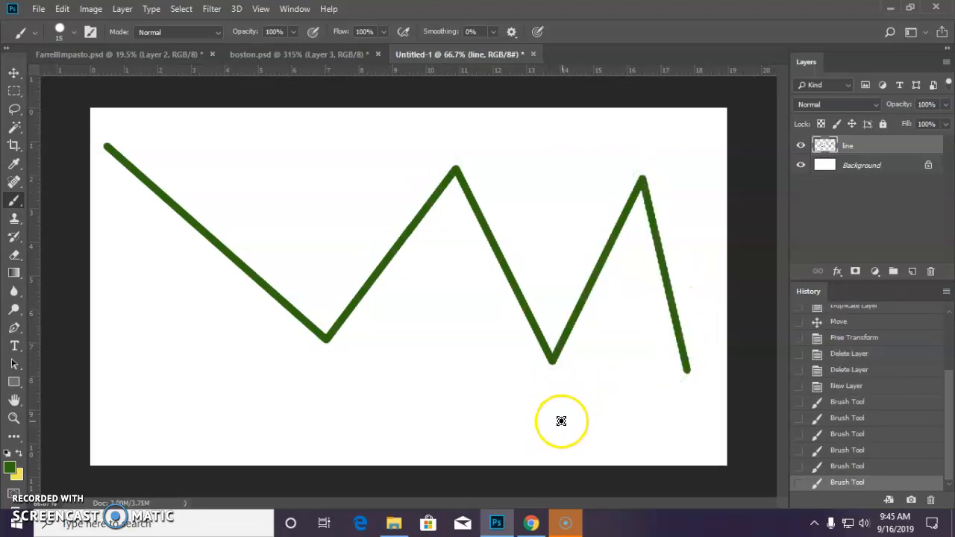
click(847, 385)
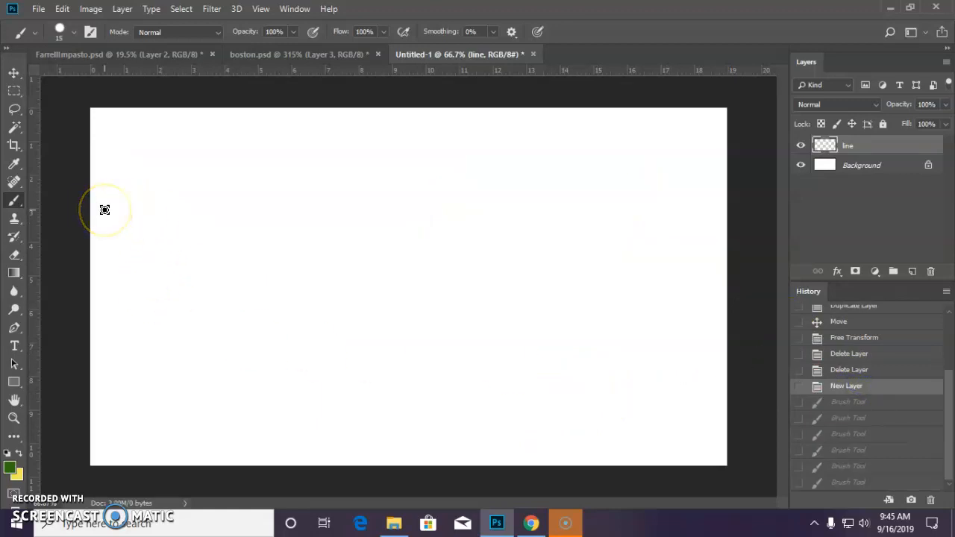
- Paint a long horizontal green line and a vertical line crossing it, and revert to the empty layer
mouse_move(104, 210)
mouse_down()
mouse_move(208, 217)
mouse_move(221, 249)
mouse_move(223, 217)
mouse_move(672, 212)
mouse_up()
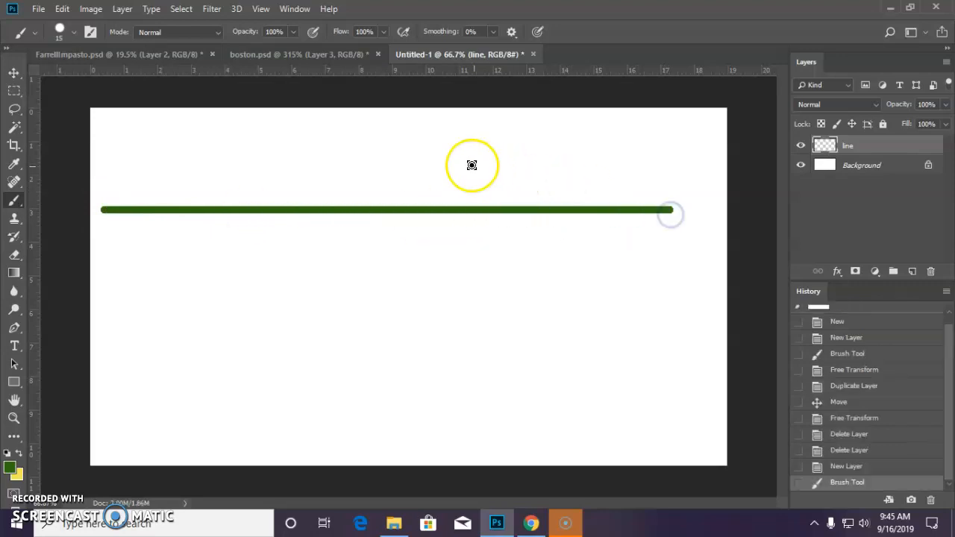
shift+click(431, 143)
mouse_move(431, 146)
mouse_down()
mouse_move(449, 380)
mouse_move(460, 379)
mouse_move(425, 405)
mouse_move(432, 435)
mouse_up()
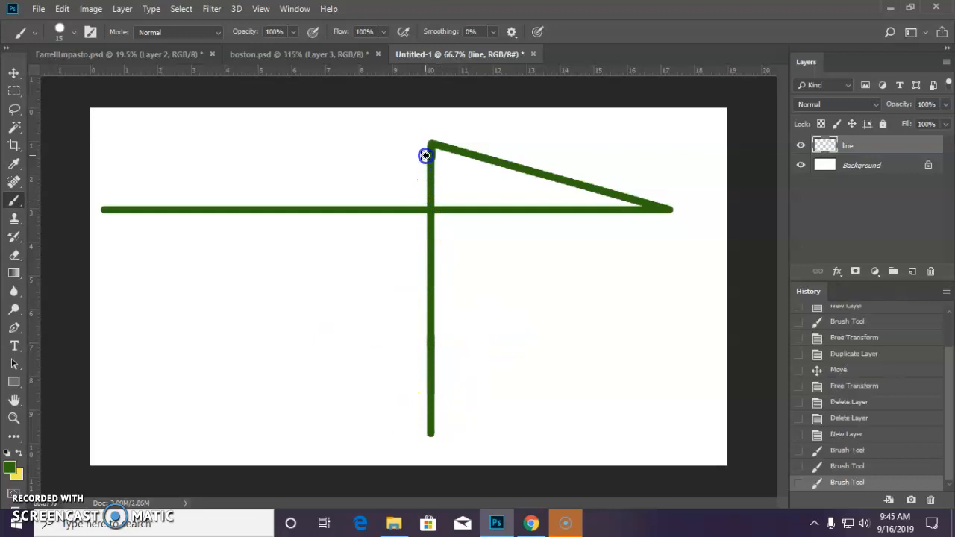
click(857, 435)
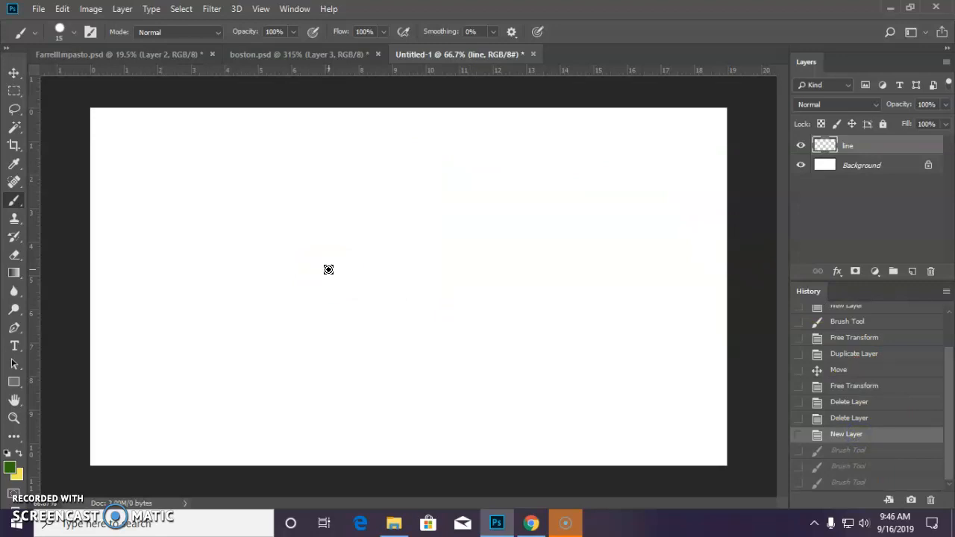
- Paint a green zigzag of twelve connected straight segments across the upper half of the canvas on the line layer
click(94, 268)
shift+click(149, 215)
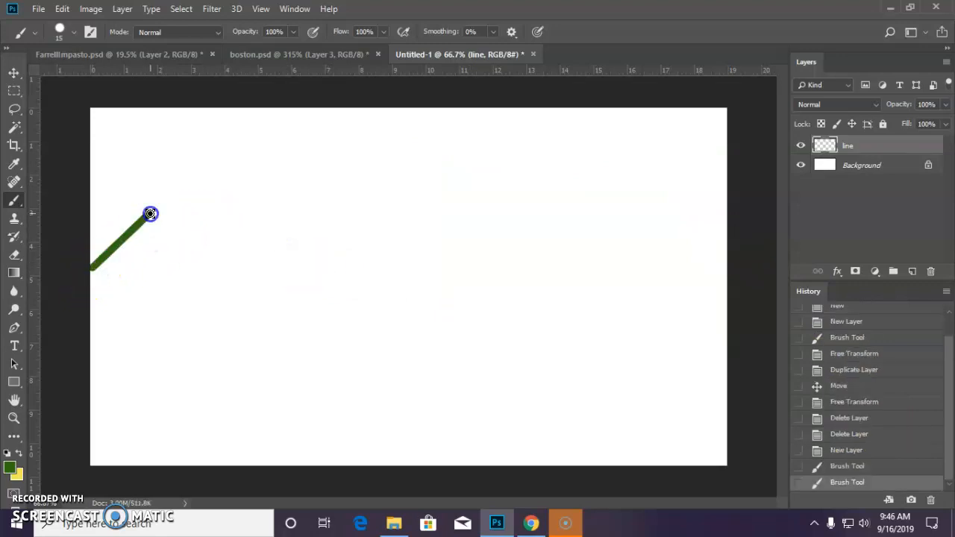
shift+click(191, 277)
shift+click(254, 215)
shift+click(306, 277)
shift+click(365, 216)
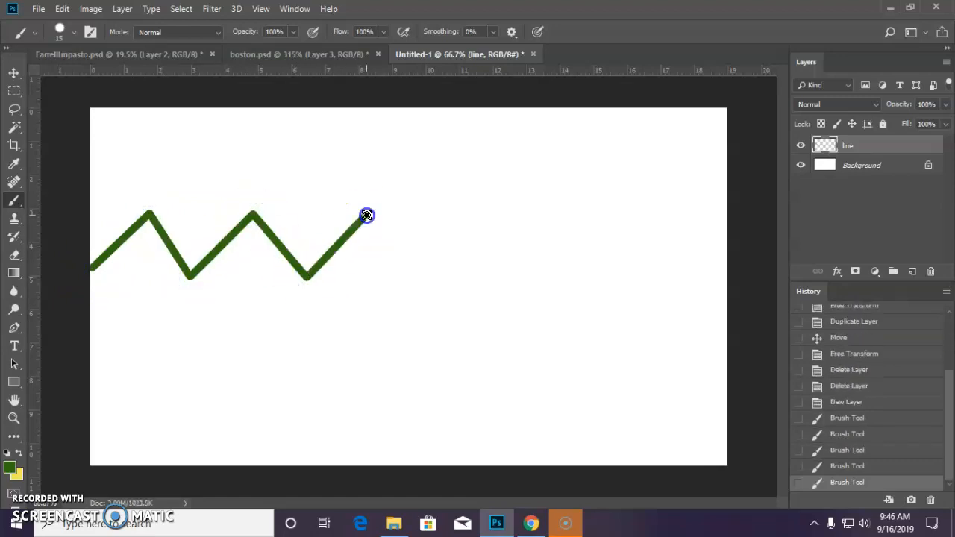
shift+click(403, 279)
shift+click(460, 212)
shift+click(507, 283)
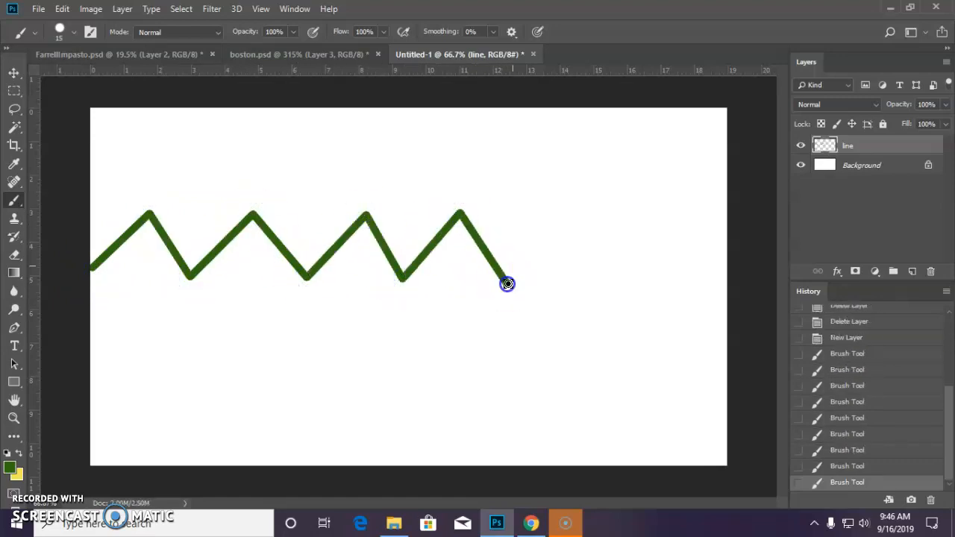
shift+click(558, 214)
shift+click(603, 283)
shift+click(654, 212)
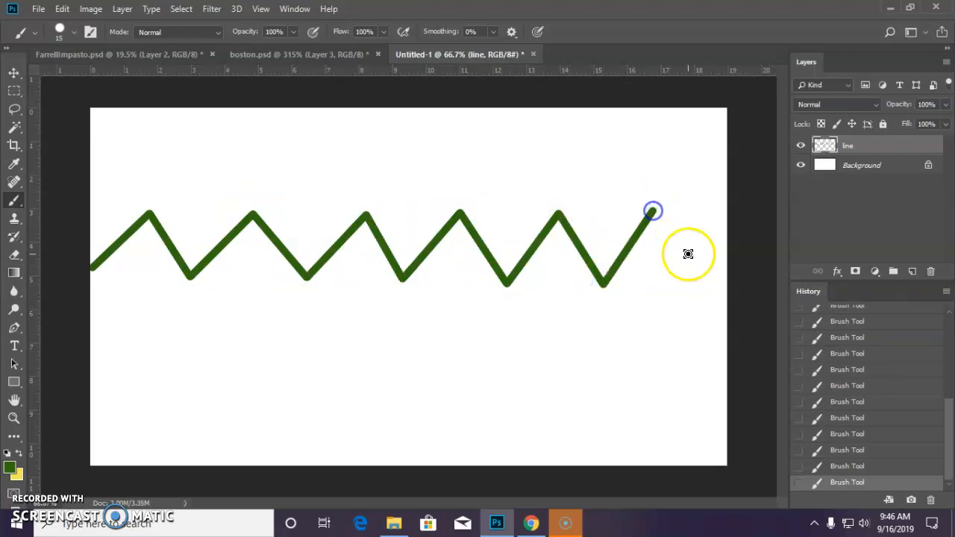
shift+click(700, 286)
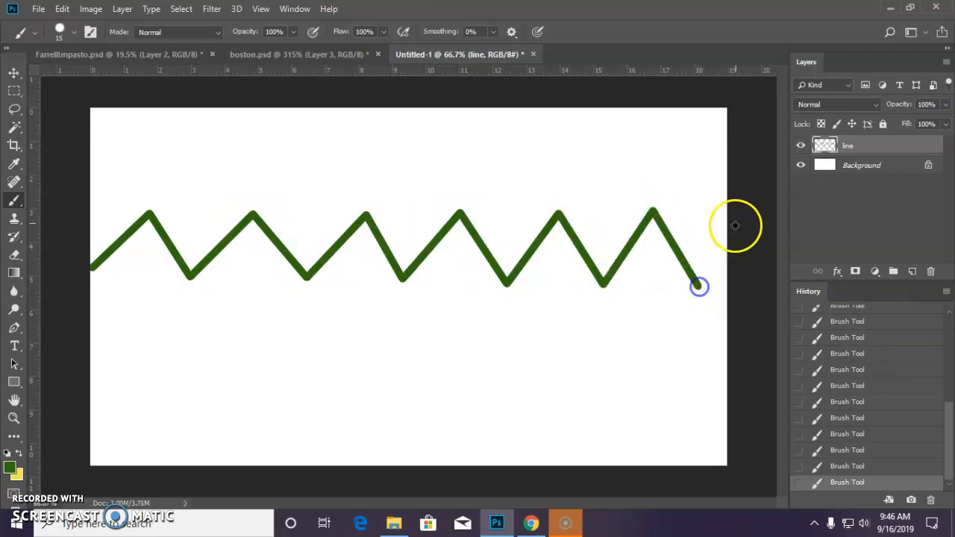
- Extend the dark green zigzag with one more straight segment up to the canvas's right edge
shift+click(730, 211)
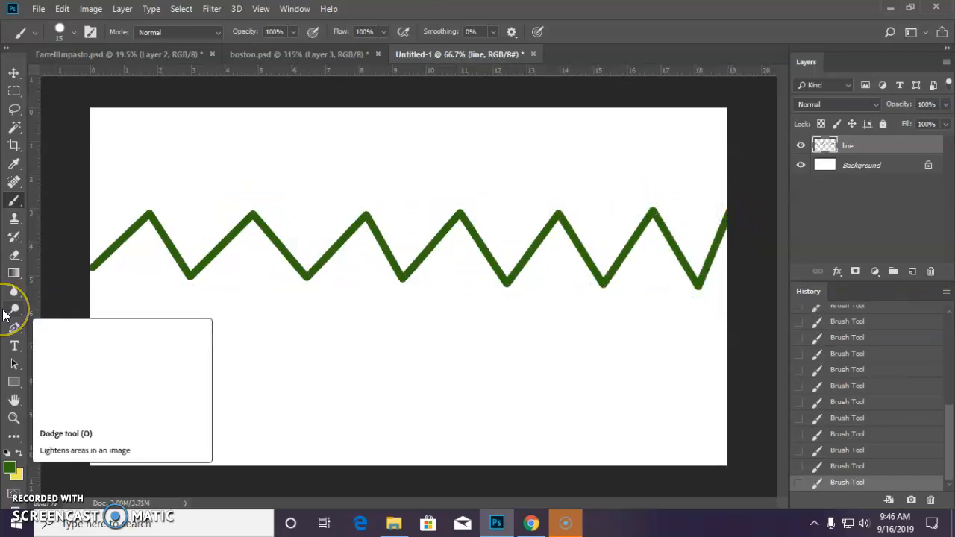
- Set up a 6 px Brush and change the foreground colour to light green 7fc659
key(ctrl+plus)
key(ctrl+plus)
mouse_move(14, 255)
mouse_down()
mouse_move(148, 299)
mouse_move(272, 312)
mouse_up()
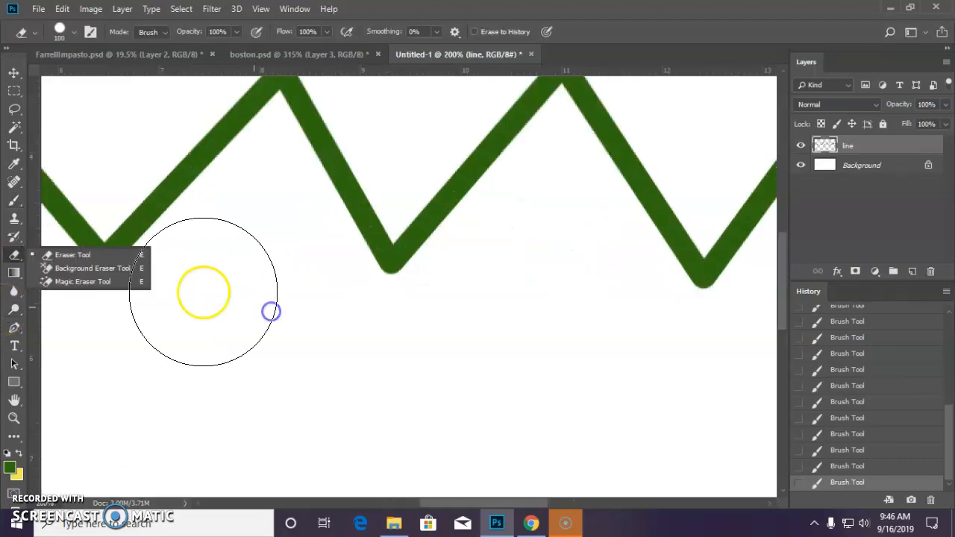
key(b)
mouse_move(109, 274)
mouse_down()
mouse_move(359, 320)
mouse_move(346, 276)
mouse_up()
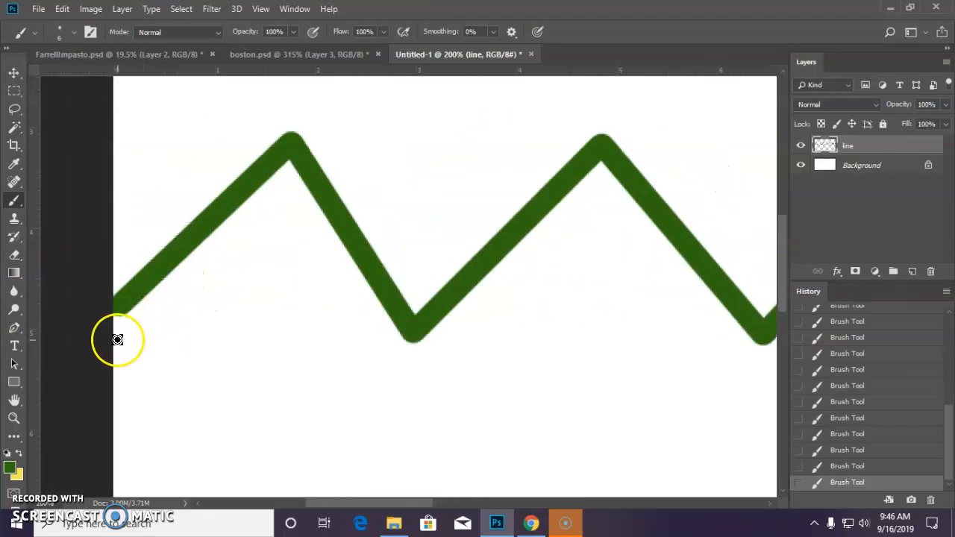
click(9, 468)
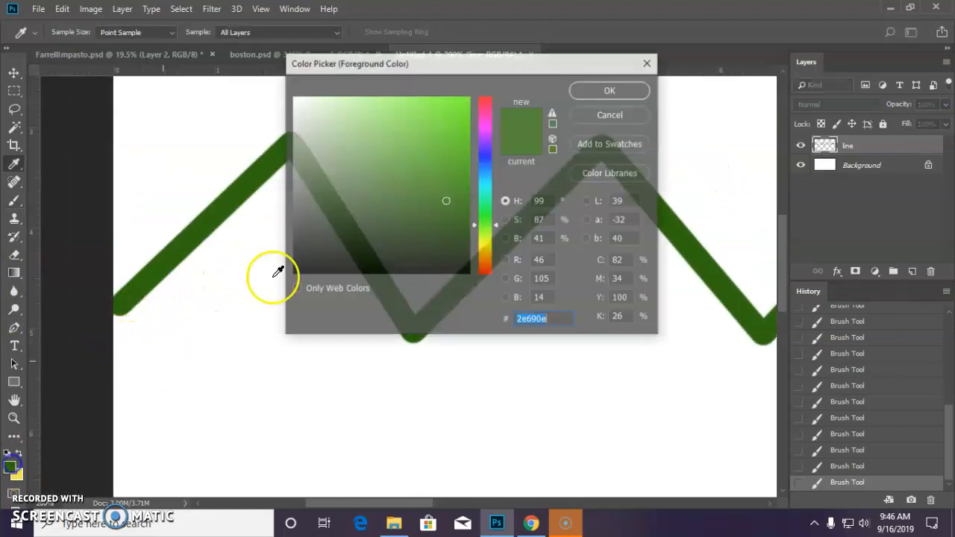
drag(420, 175, 390, 136)
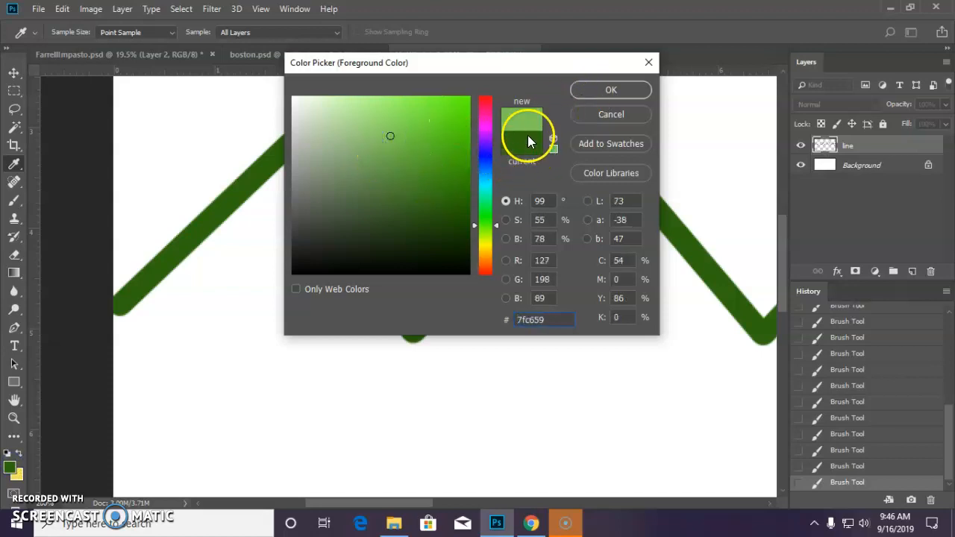
click(600, 90)
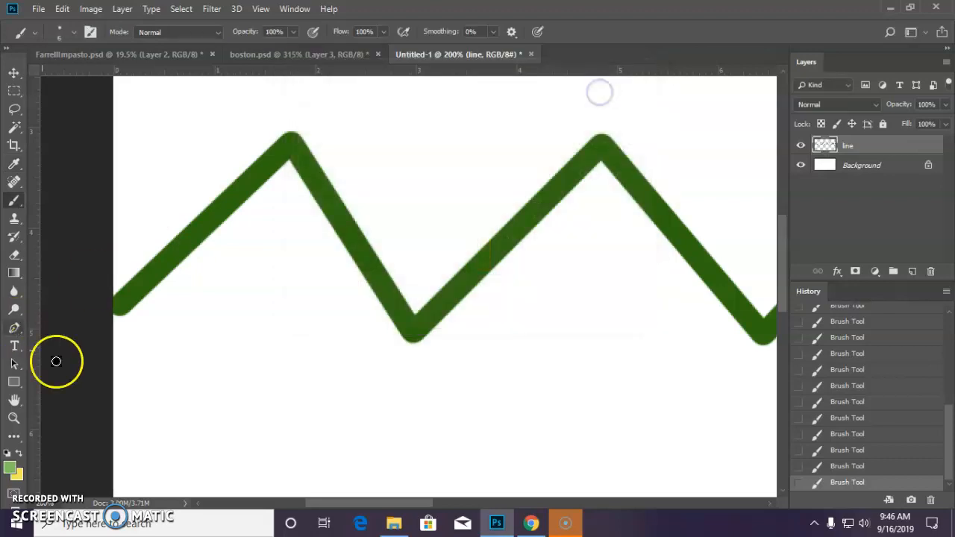
- Paint a thin light green zigzag of four connected straight segments just below the dark one, starting at the canvas's left edge
click(116, 344)
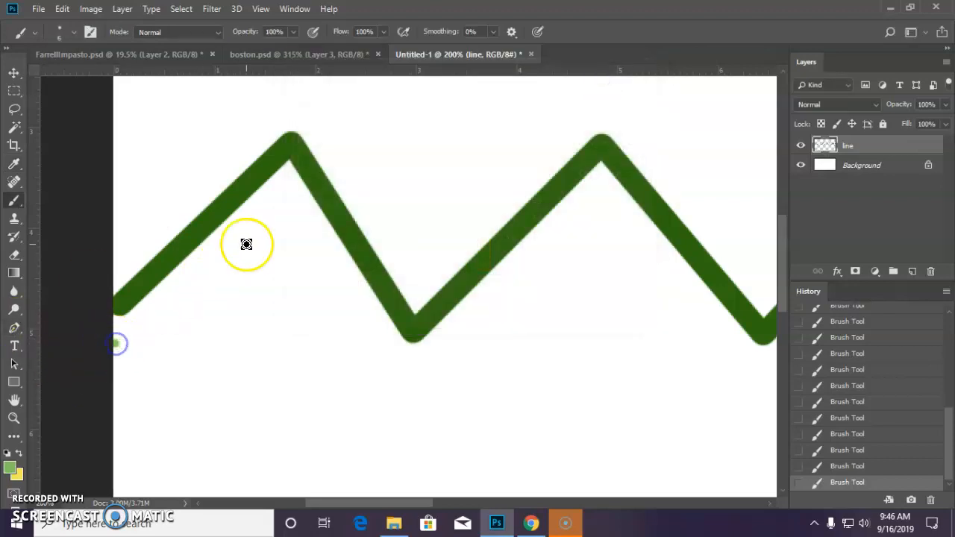
shift+click(282, 188)
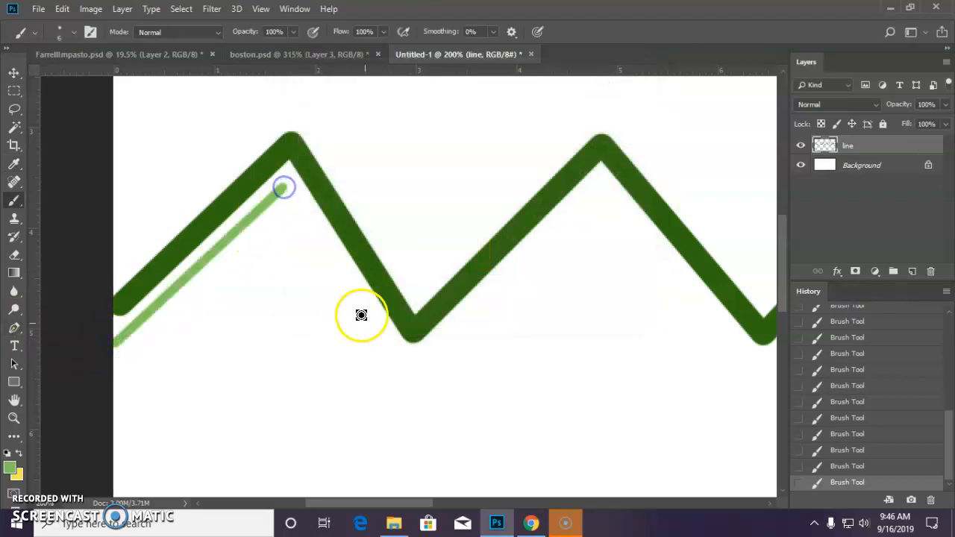
shift+click(410, 376)
shift+click(602, 179)
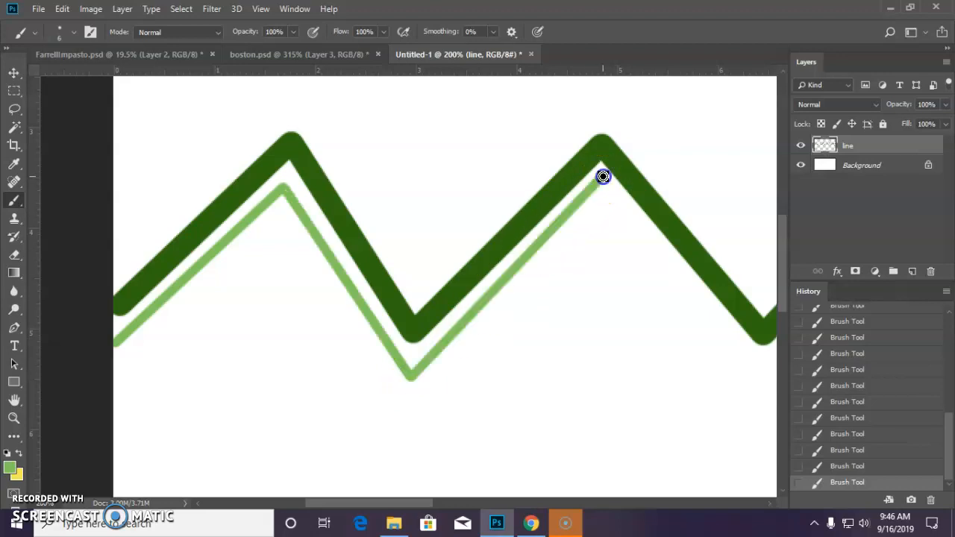
shift+click(763, 378)
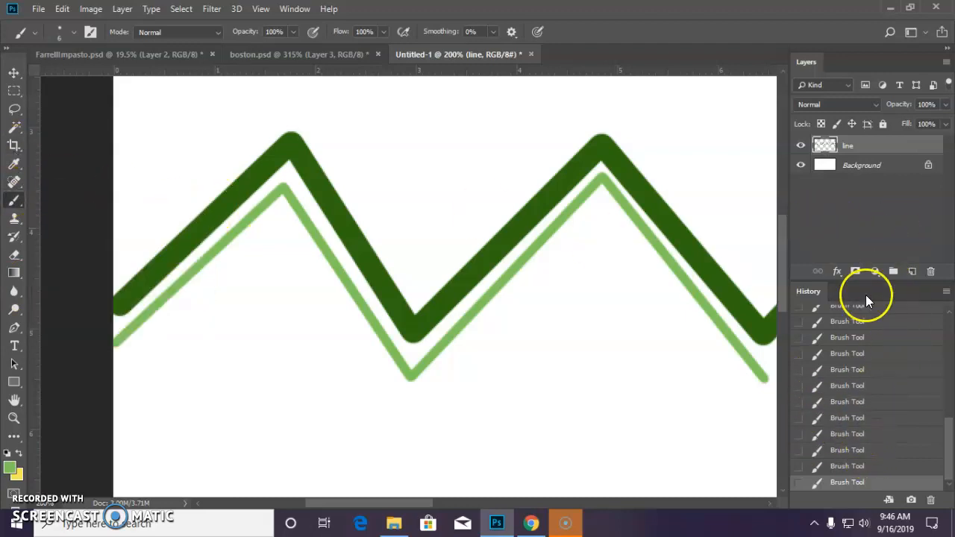
- Delete the line layer with its zigzags, leaving only the Background layer
click(932, 273)
click(410, 203)
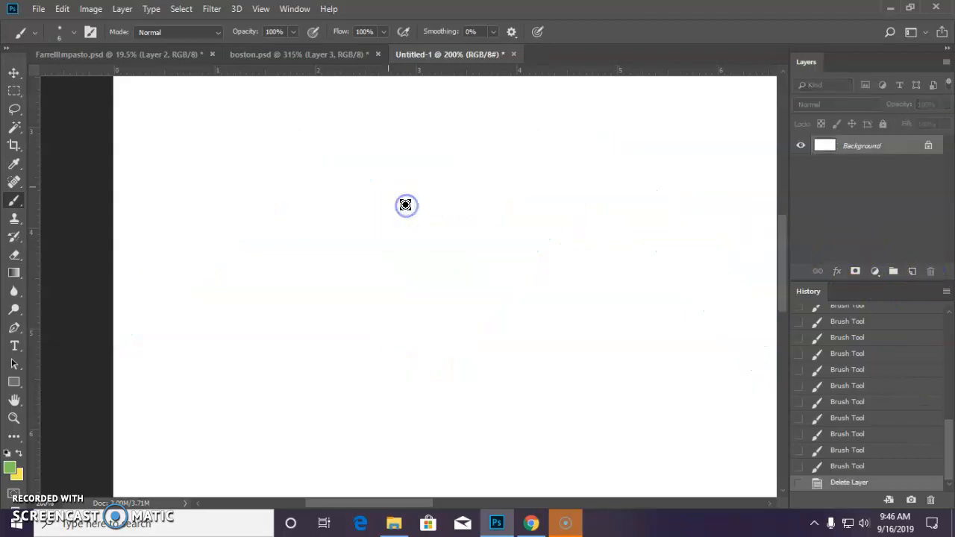
key(ctrl+shift+n)
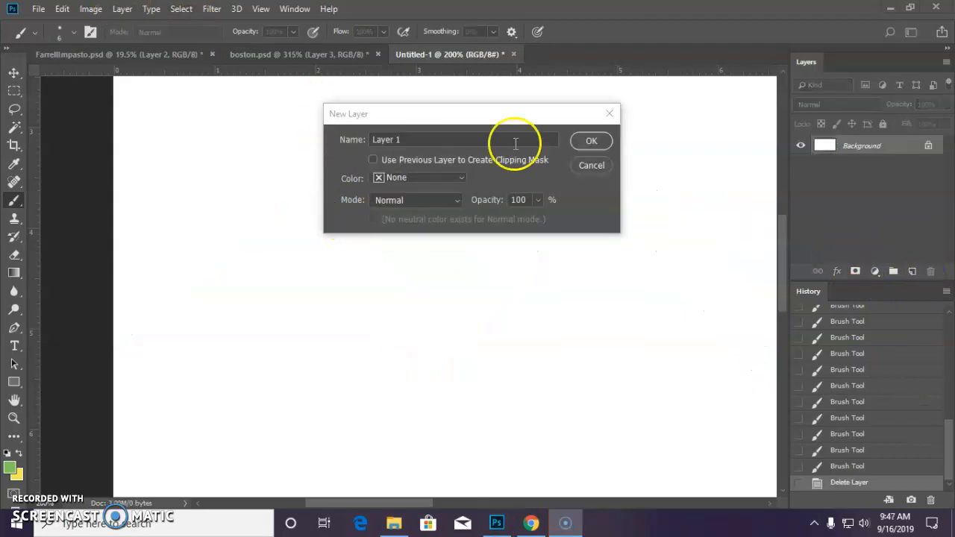
click(591, 166)
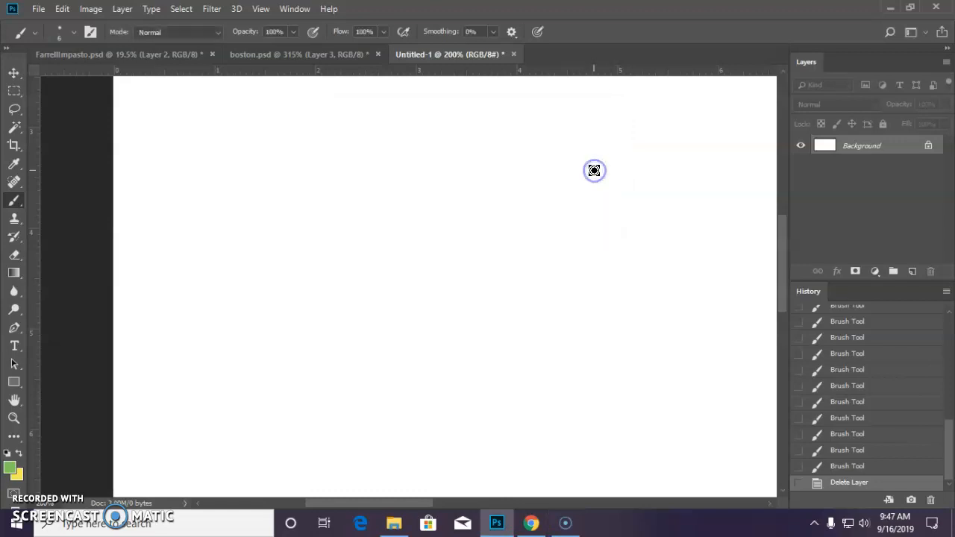
- Switch to FarrellImpasto.psd and set the Eraser to a Hard Round tip of 100 px for Layer 2
click(258, 55)
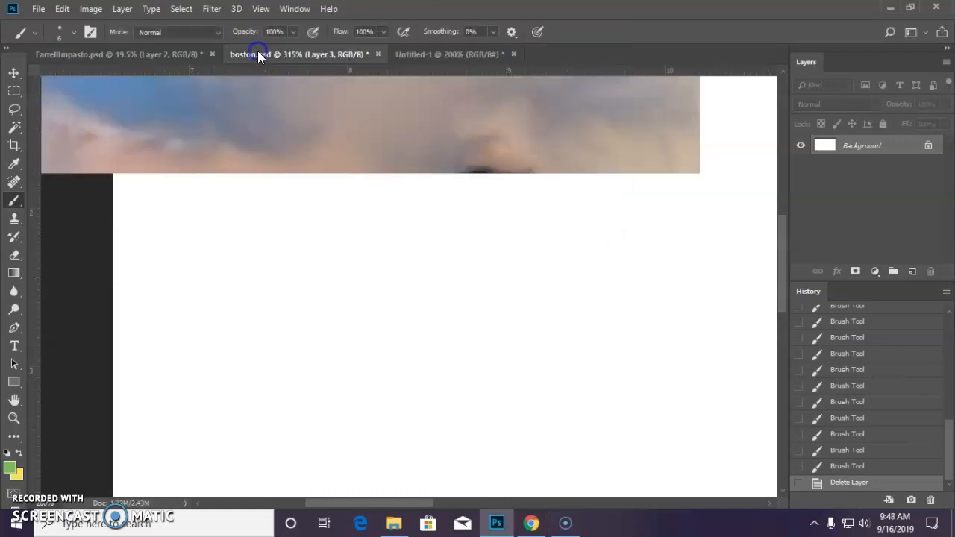
click(200, 54)
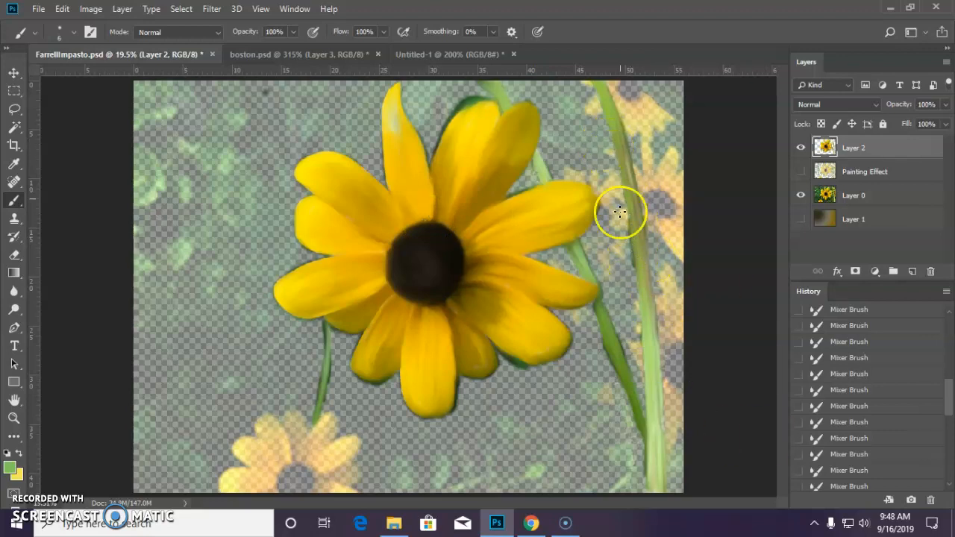
key(ctrl+plus)
key(ctrl+plus)
key(ctrl+plus)
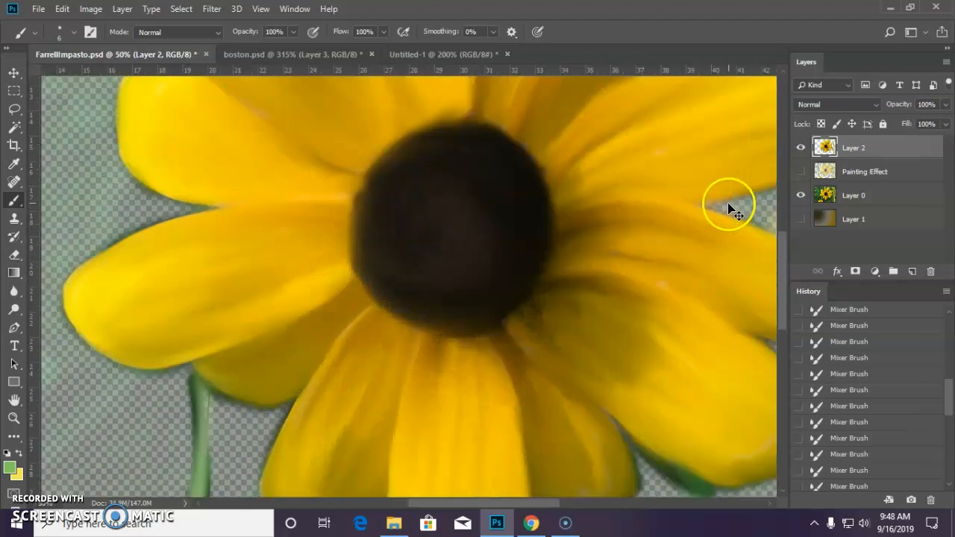
drag(731, 190, 328, 302)
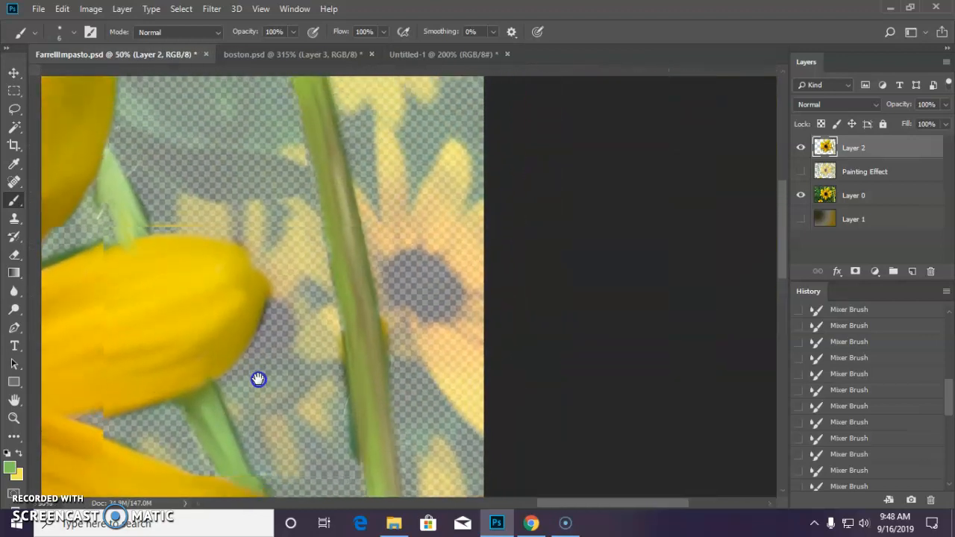
key(e)
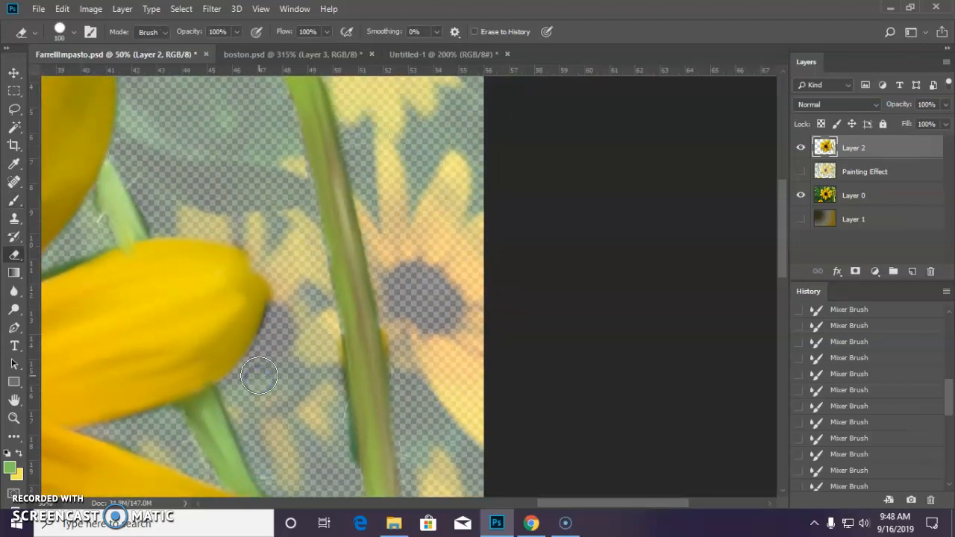
click(75, 33)
click(200, 190)
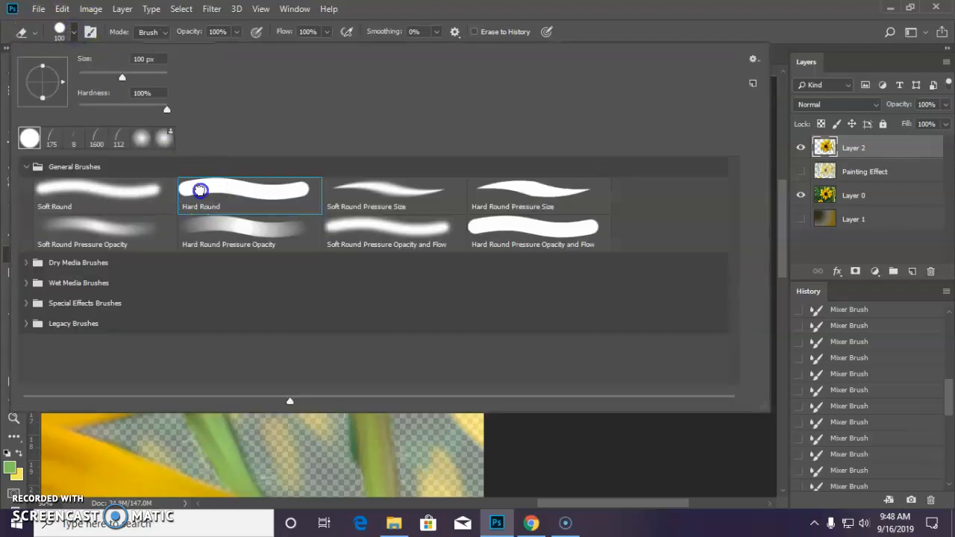
click(199, 190)
key(space)
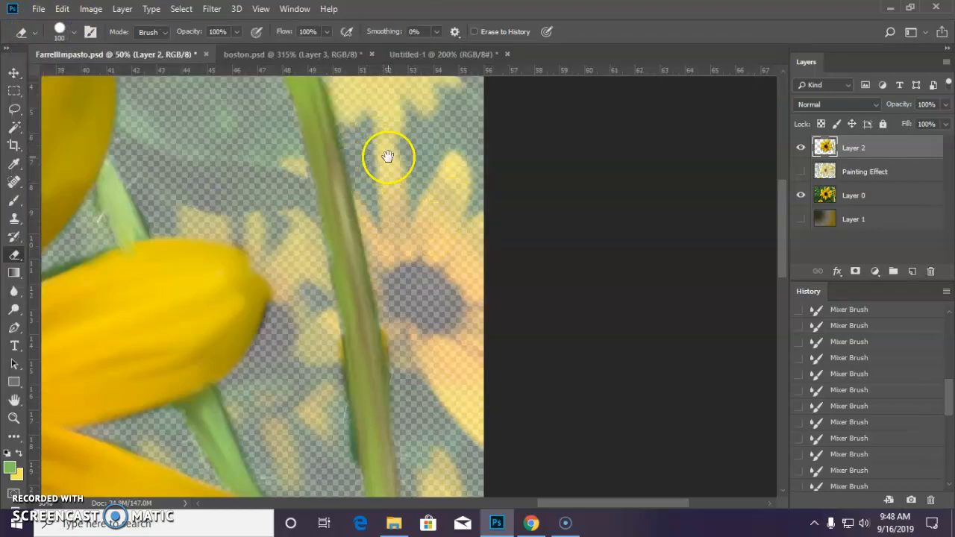
- Erase along the right edge of the tall stem's upper part with connected straight strokes, starting at the canvas's top edge
drag(379, 150, 430, 296)
key(ctrl+r)
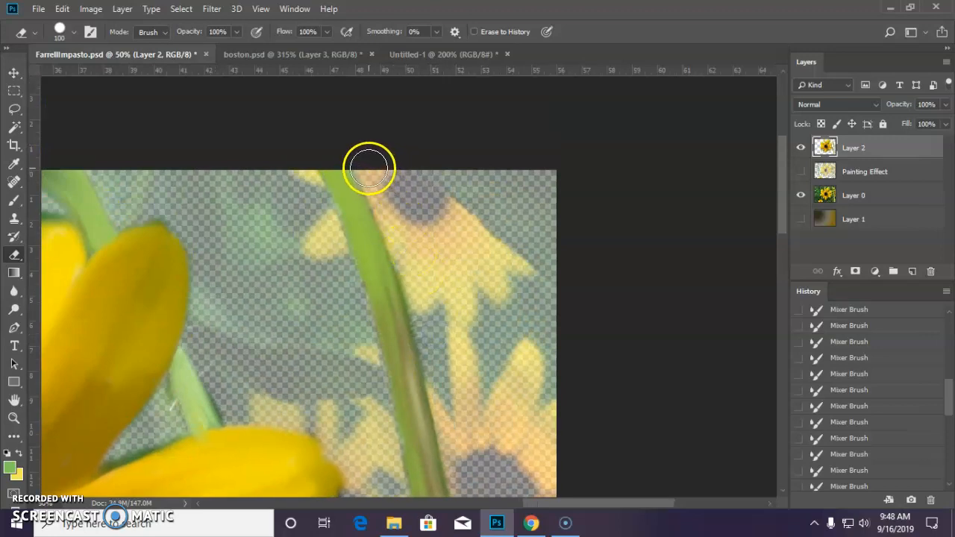
click(368, 168)
drag(369, 169, 390, 217)
click(405, 253)
click(416, 278)
click(427, 333)
click(436, 372)
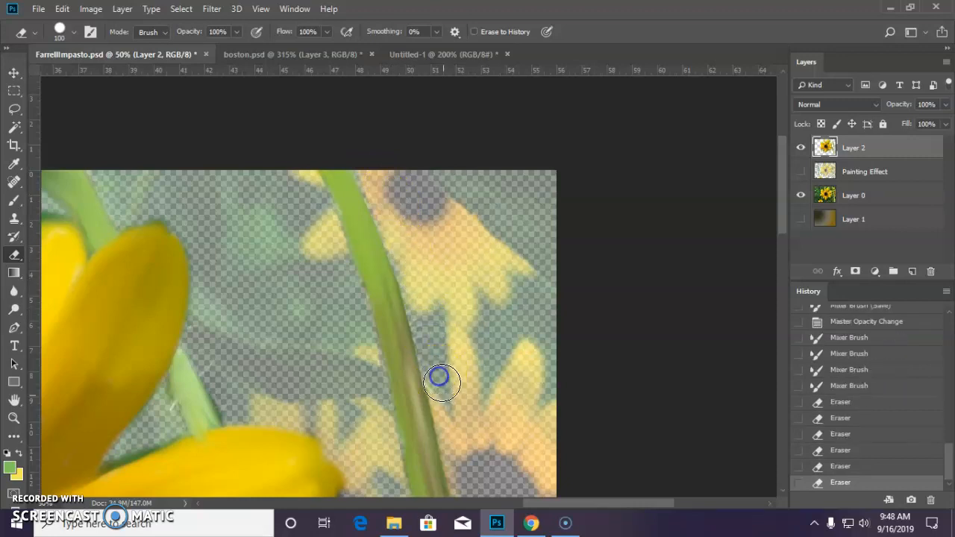
click(452, 431)
- Continue erasing down the right edge of the tall stem's middle part, removing the yellow remnant beside it
drag(457, 403, 431, 147)
click(429, 191)
click(426, 195)
click(438, 250)
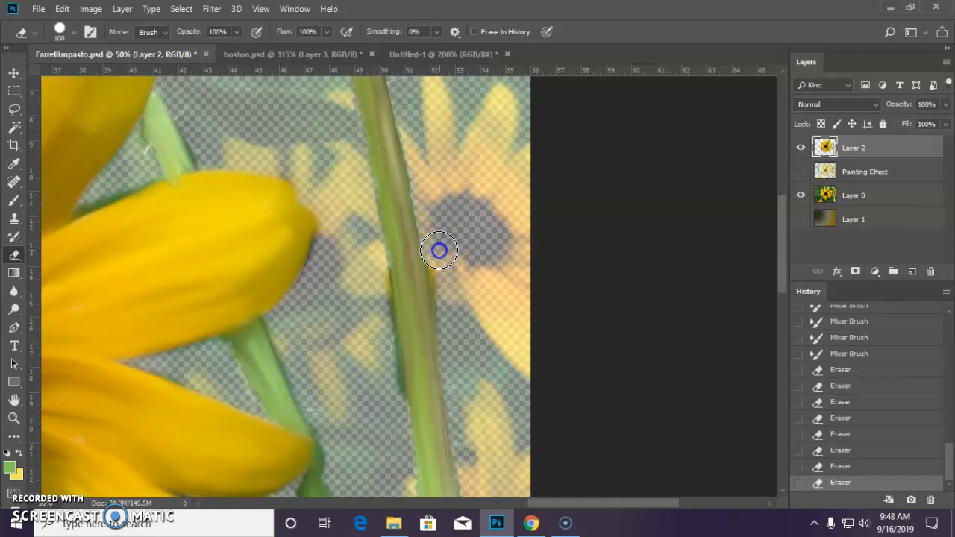
click(447, 295)
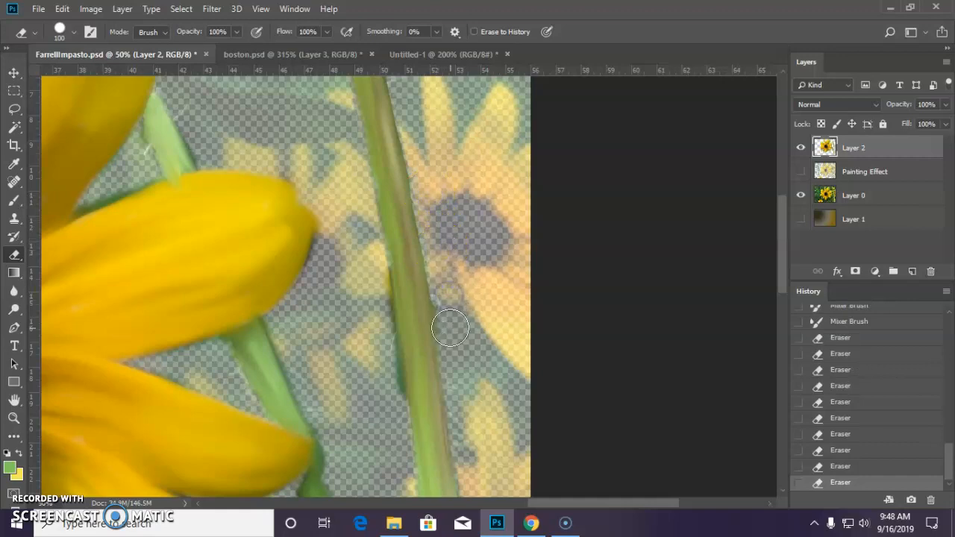
click(455, 362)
click(463, 390)
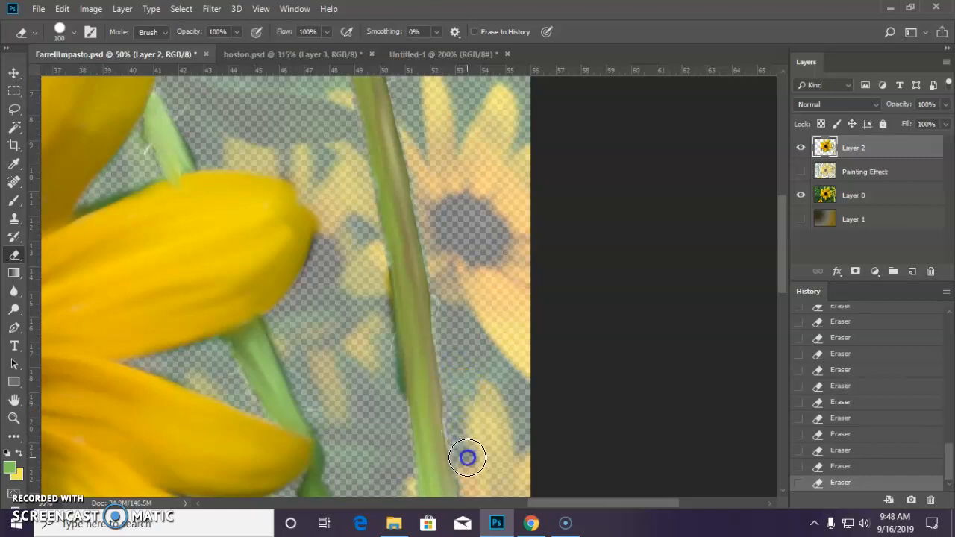
- Reduce the Eraser to 20 px and erase the yellow and dark green remnants along the tall stem's left edge
drag(470, 452, 468, 245)
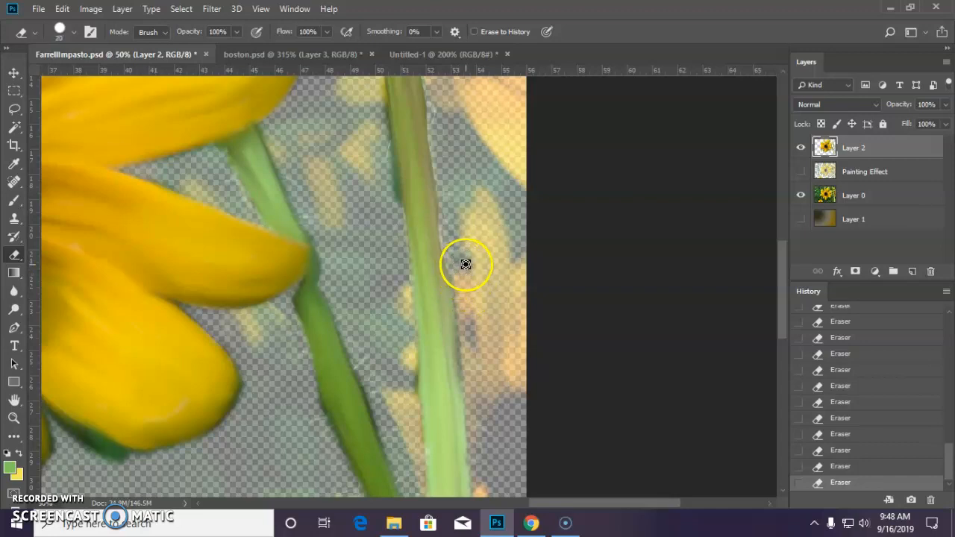
drag(414, 150, 451, 275)
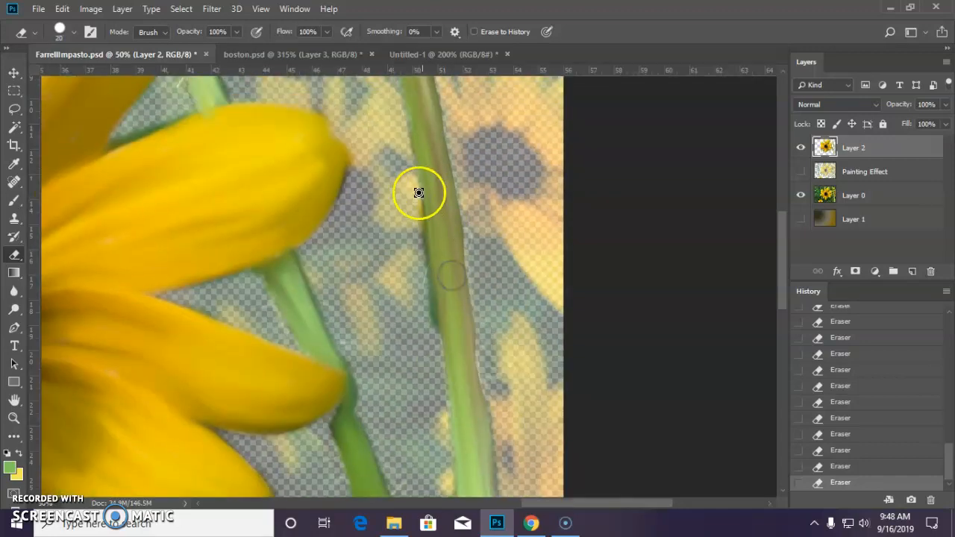
drag(419, 182, 426, 230)
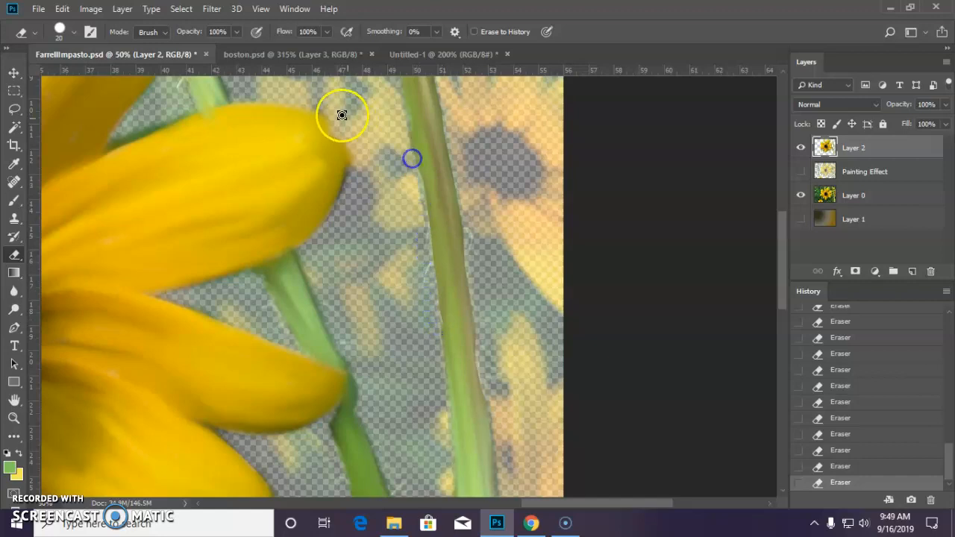
- Switch to Untitled-1 and paint a single light green dot on the Background layer with a 100 px Brush
click(416, 55)
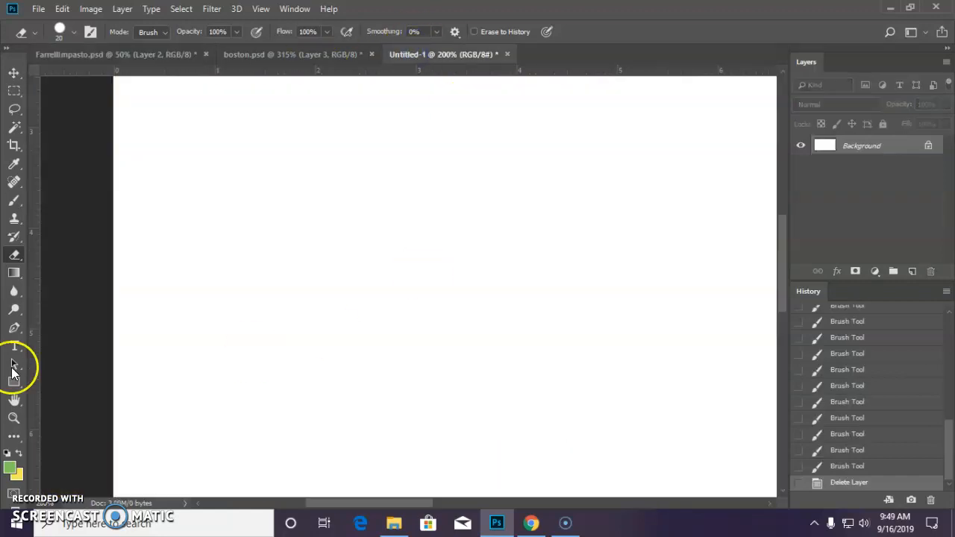
click(15, 200)
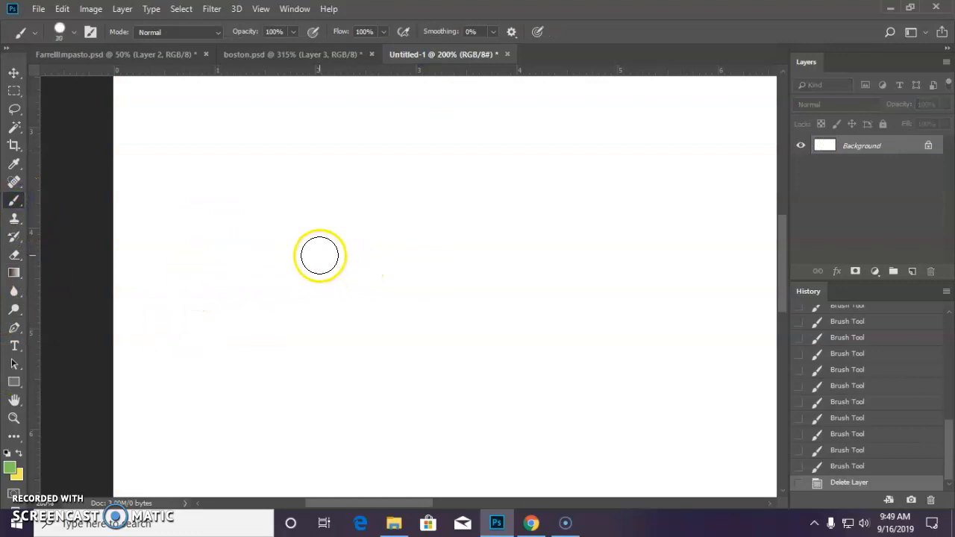
key(bracketright)
key(bracketright)
key(bracketright)
key(bracketright)
key(bracketright)
key(bracketright)
key(bracketright)
key(bracketright)
key(bracketright)
key(bracketright)
key(bracketright)
key(bracketright)
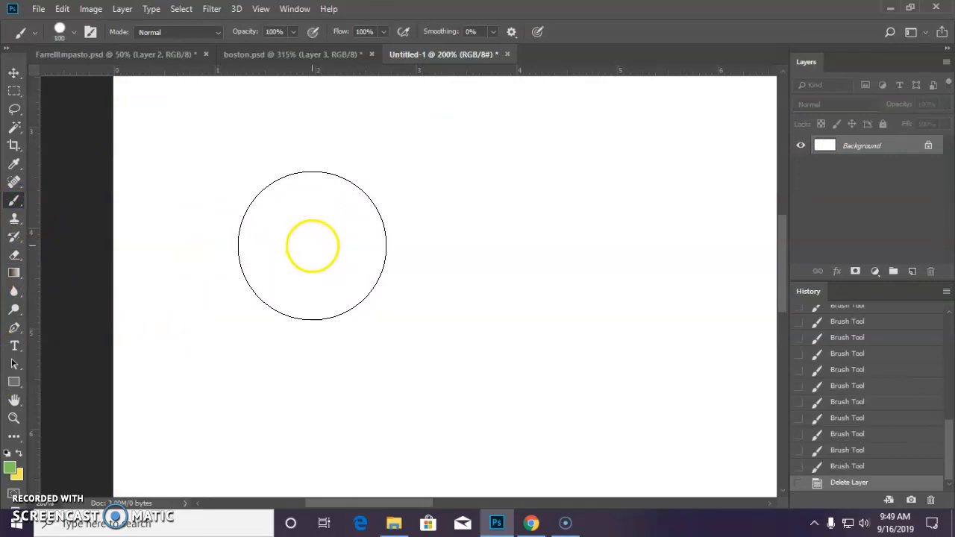
click(312, 247)
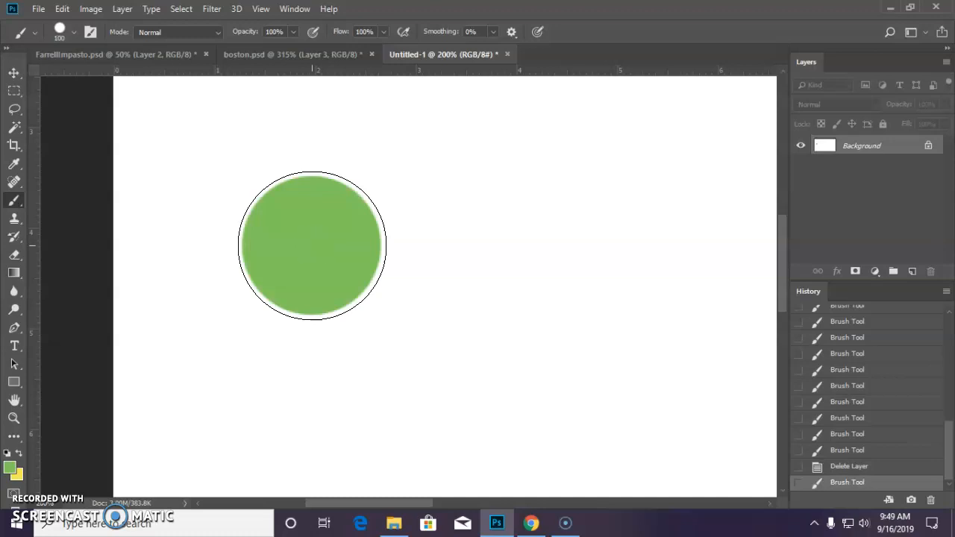
- Reduce the Eraser to 6 px and erase a small spot at the left edge of the green circle
key(e)
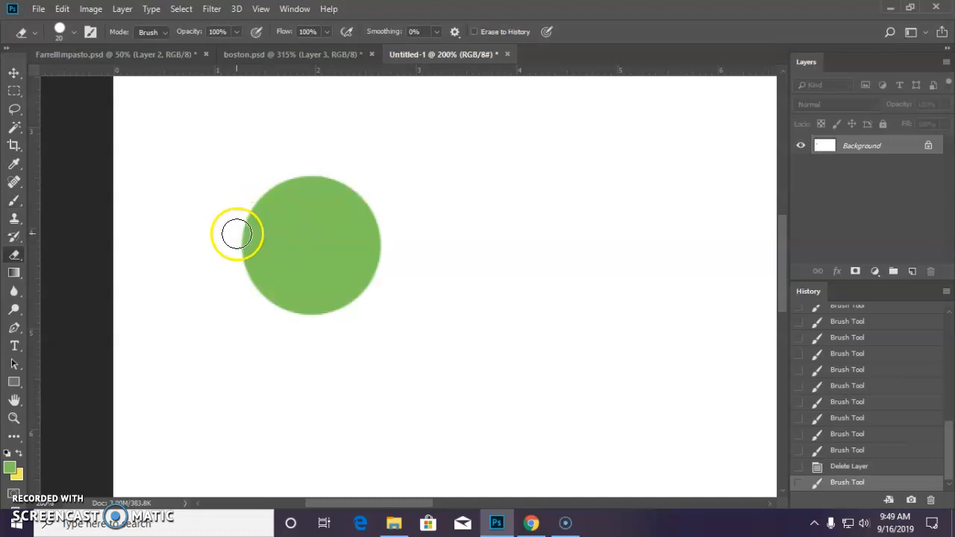
key(bracketleft)
key(bracketleft)
key(bracketleft)
key(bracketleft)
key(bracketleft)
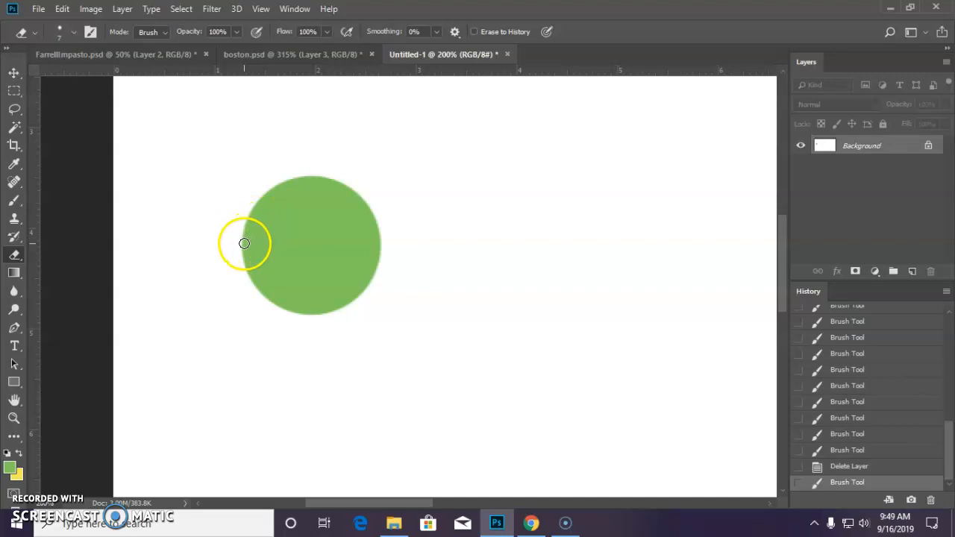
click(243, 244)
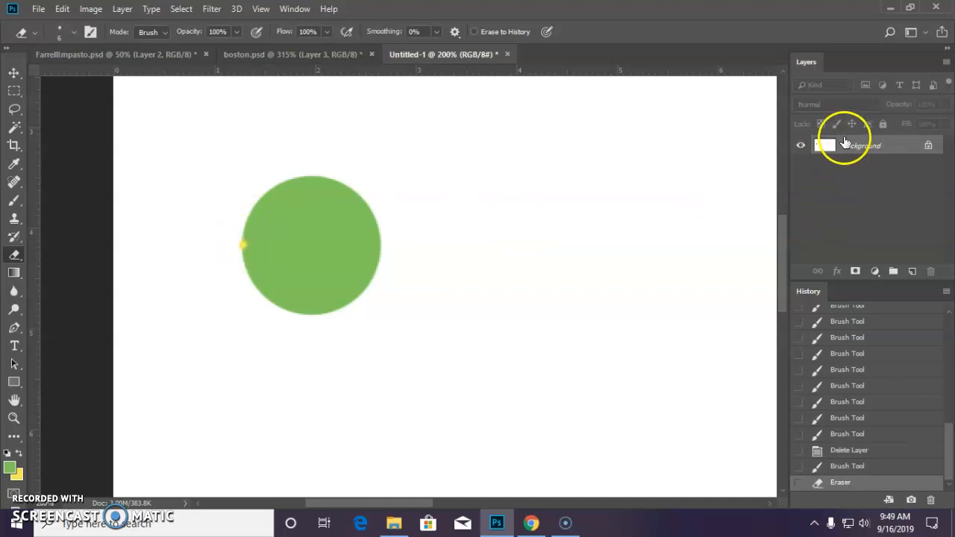
- Revert the document to the Delete Layer history state and add a new layer with the default name Layer 1
click(851, 451)
click(122, 8)
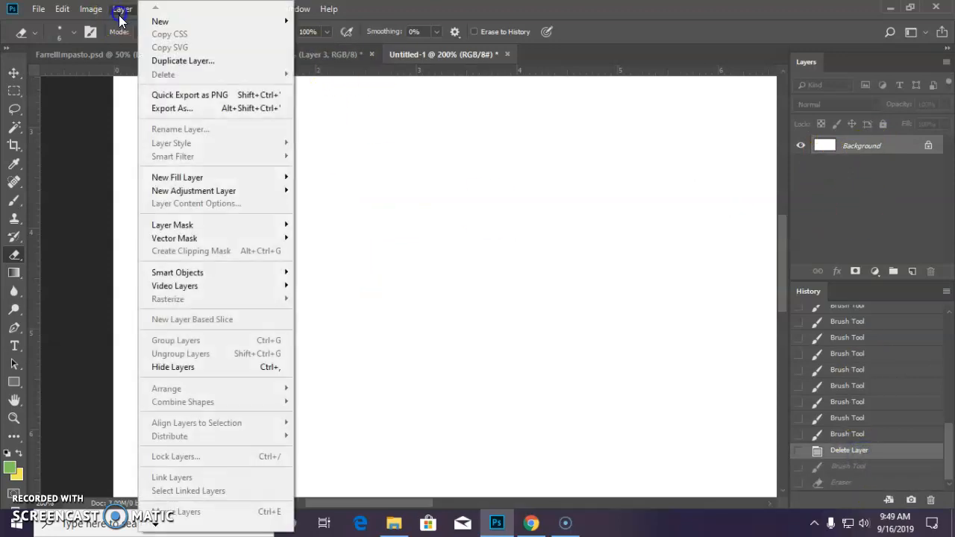
mouse_move(280, 19)
click(313, 20)
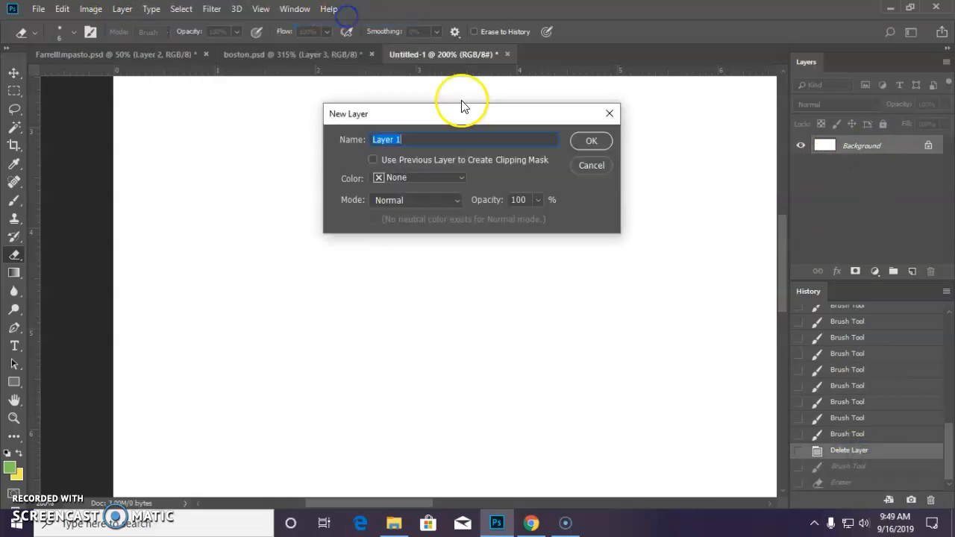
click(588, 140)
- Paint a single 100 px light green dot on Layer 1 and trim its upper-left edge with connected straight 6 px Eraser strokes
key(b)
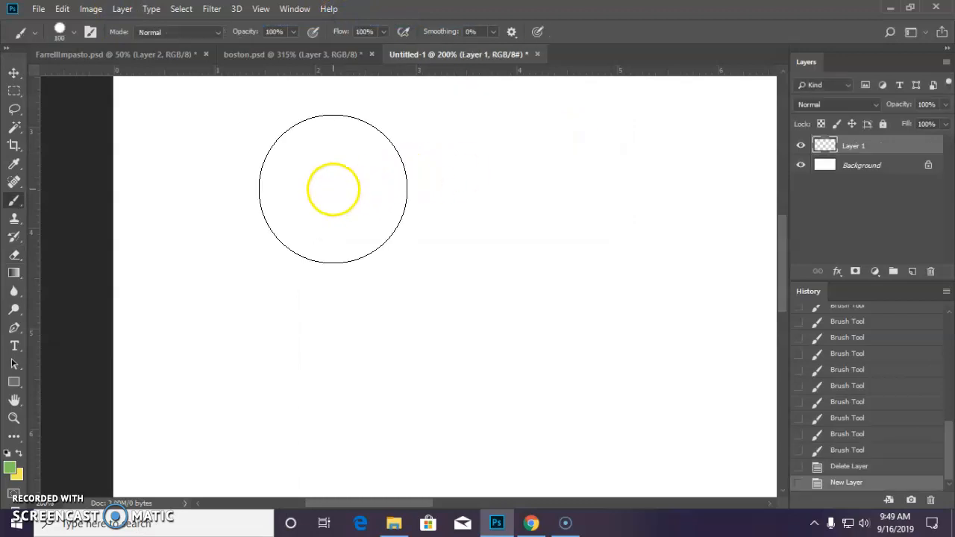
click(353, 214)
key(e)
drag(284, 209, 284, 215)
shift+click(295, 198)
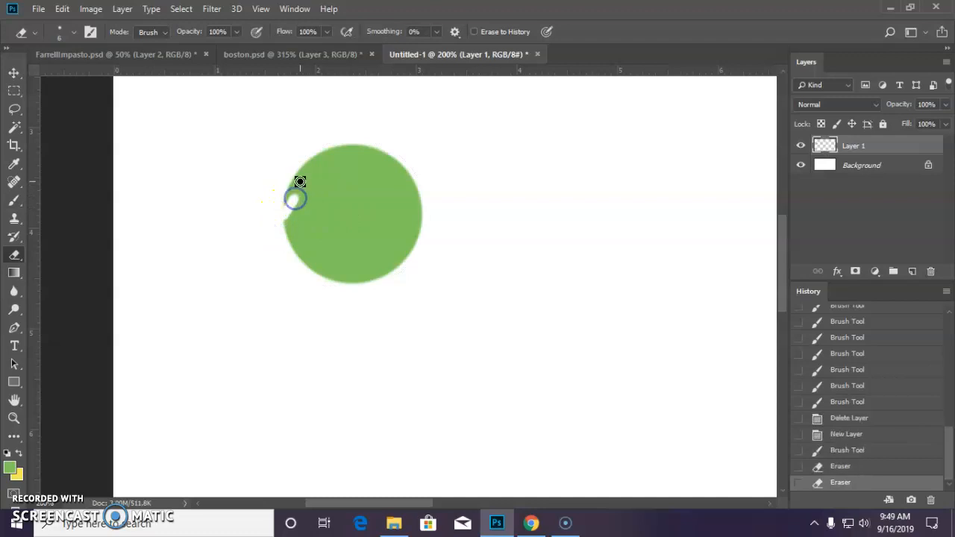
shift+click(300, 172)
shift+click(314, 159)
shift+click(327, 150)
shift+click(335, 149)
shift+click(355, 144)
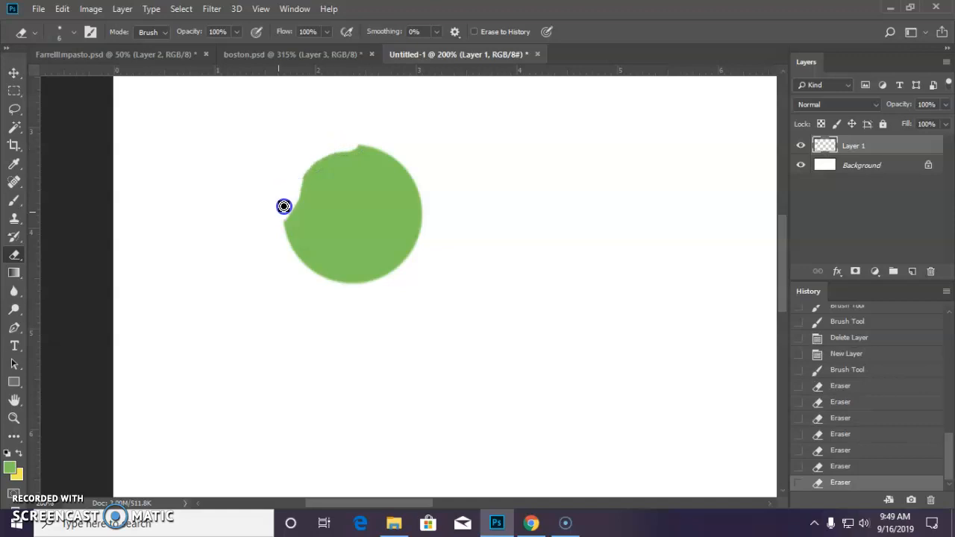
drag(306, 165, 312, 155)
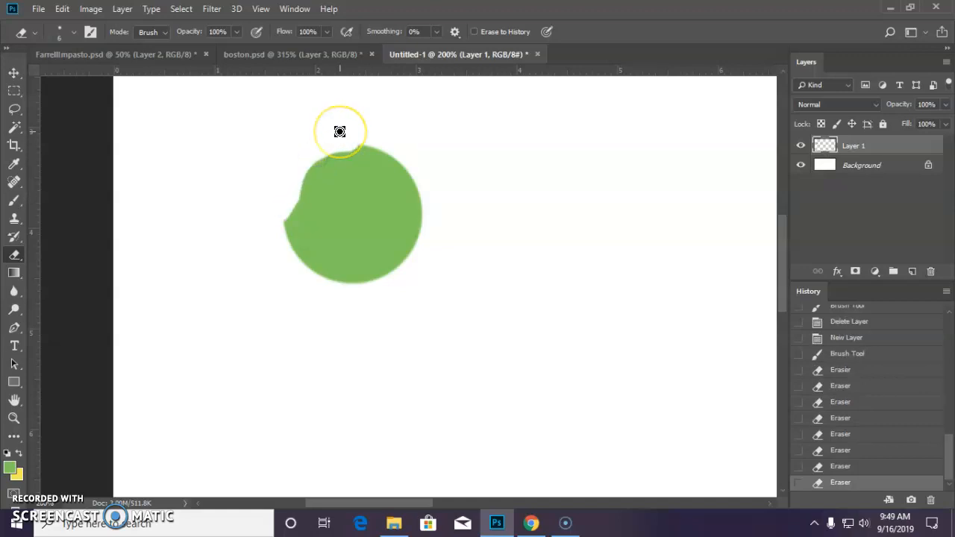